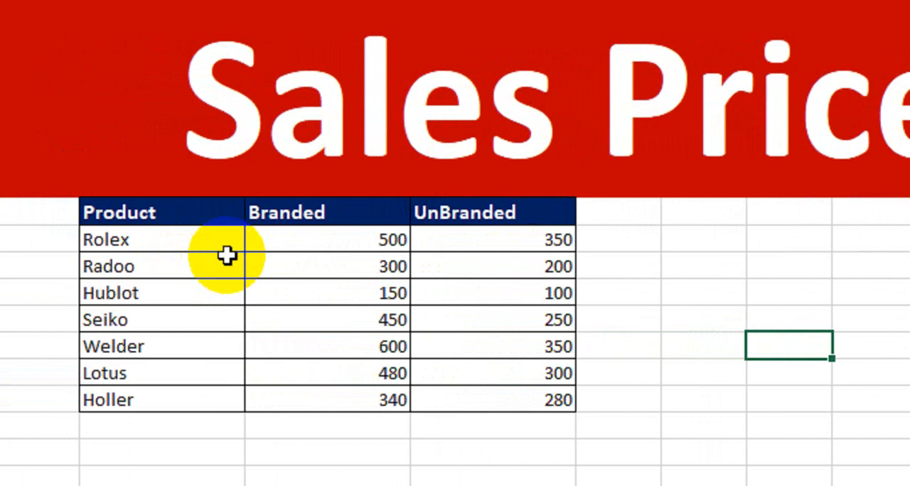
- Examine the price table's Product, Branded and UnBranded columns and the separate Product and Price lookup cells
{"action": "left_click_drag", "start_coordinate": [195, 216], "coordinate": [544, 400]}
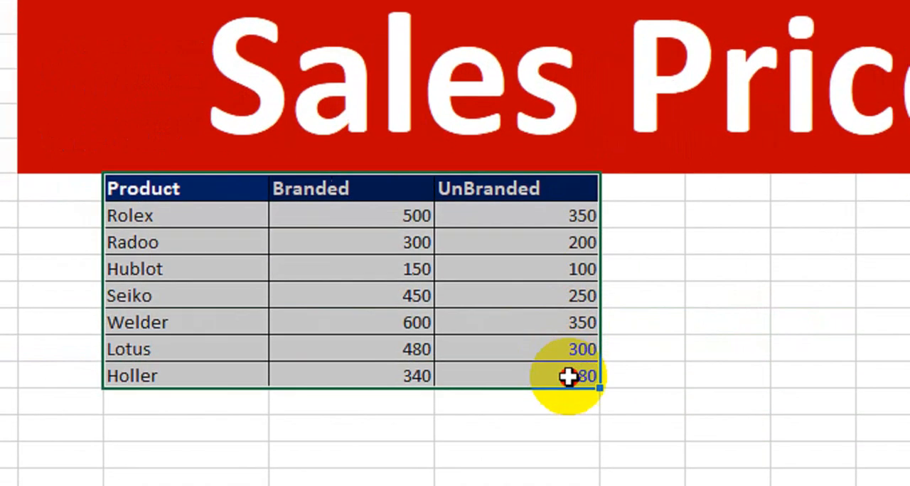
{"action": "left_click_drag", "start_coordinate": [229, 194], "coordinate": [226, 359]}
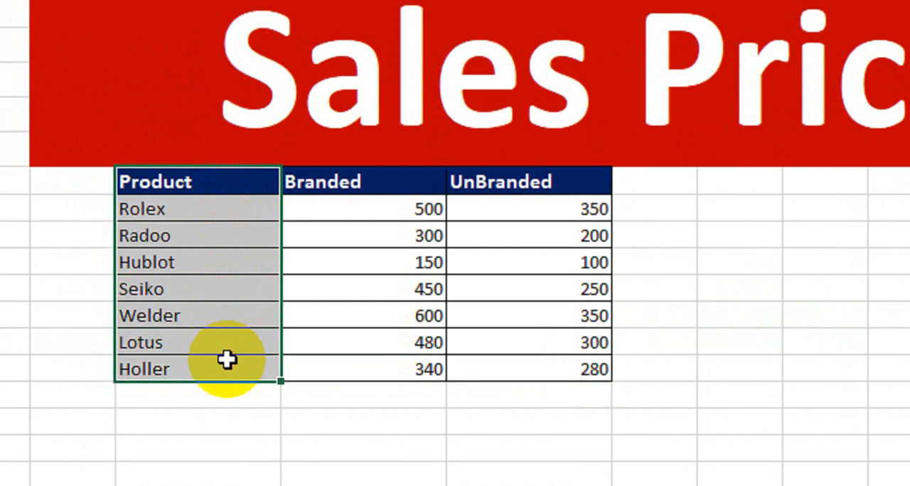
{"action": "left_click_drag", "start_coordinate": [391, 186], "coordinate": [387, 365]}
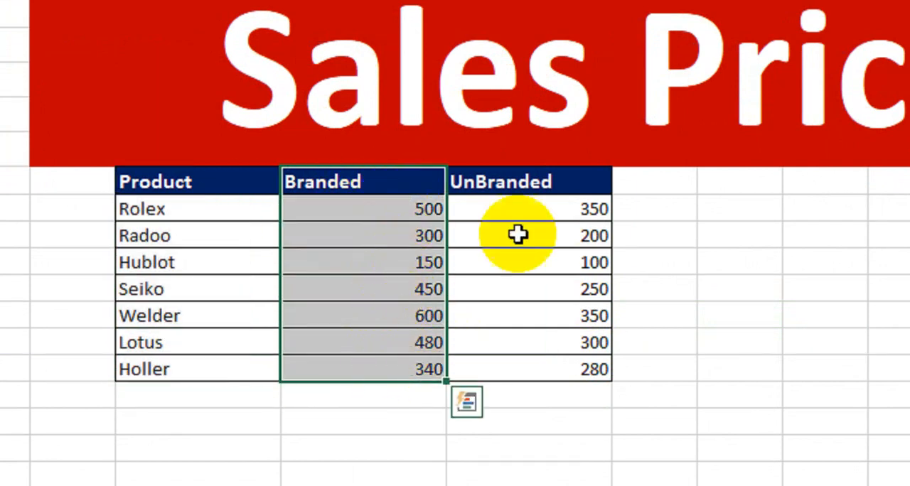
{"action": "left_click_drag", "start_coordinate": [571, 185], "coordinate": [553, 367]}
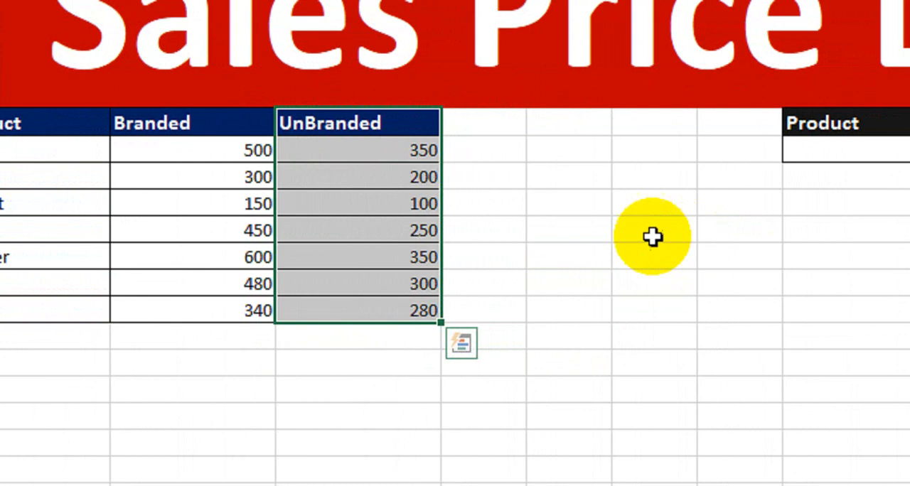
{"action": "left_click_drag", "start_coordinate": [121, 124], "coordinate": [441, 302]}
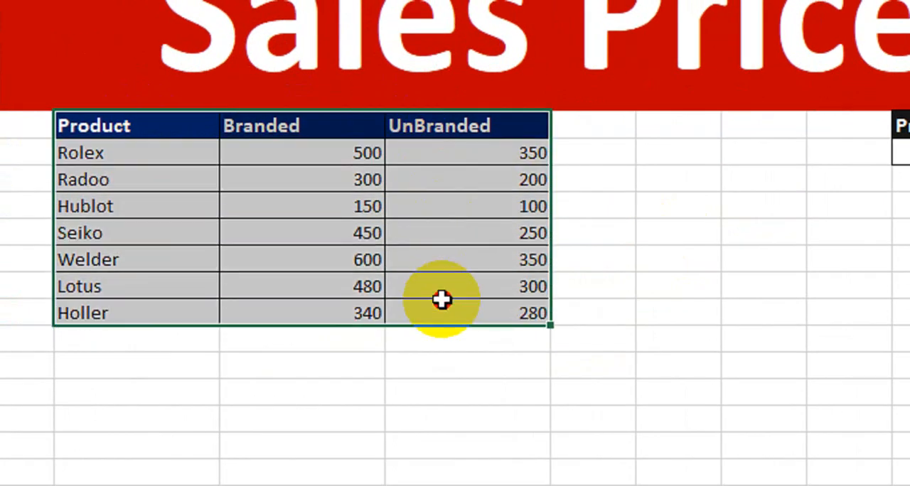
{"action": "left_click", "coordinate": [796, 210]}
{"action": "left_click_drag", "start_coordinate": [705, 135], "coordinate": [900, 156]}
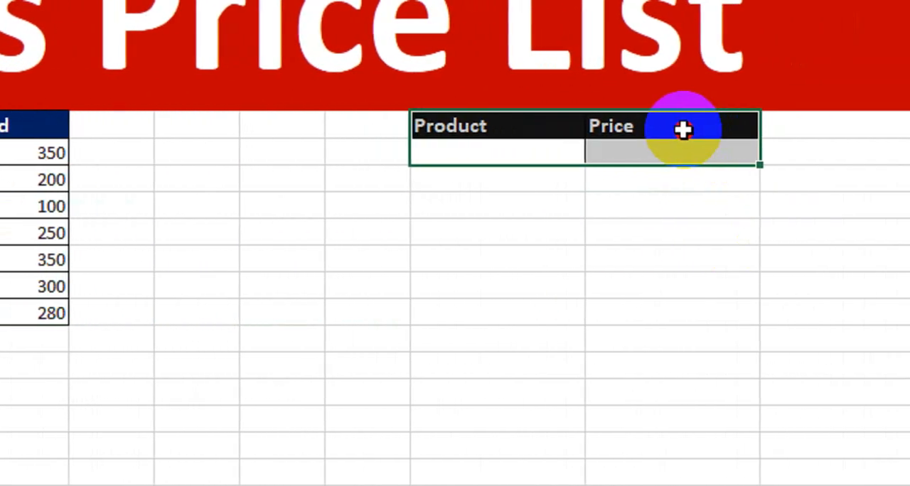
{"action": "left_click", "coordinate": [377, 257]}
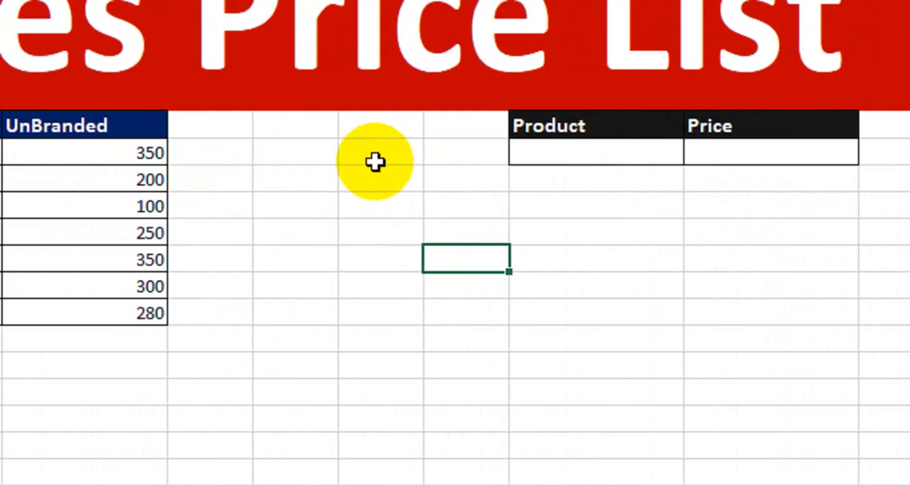
- Fill cell H8, between the price table and the lookup cells, with the standard green color
{"action": "left_click", "coordinate": [325, 145]}
{"action": "left_click", "coordinate": [355, 160]}
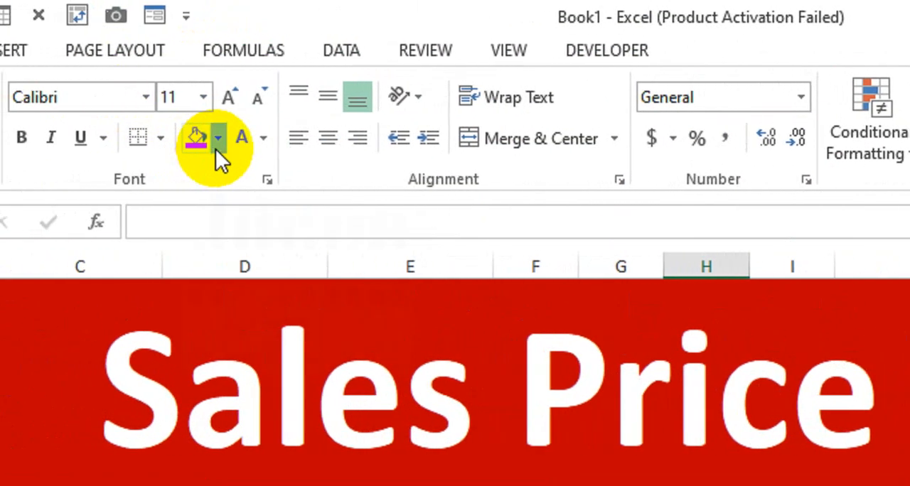
{"action": "left_click", "coordinate": [215, 142]}
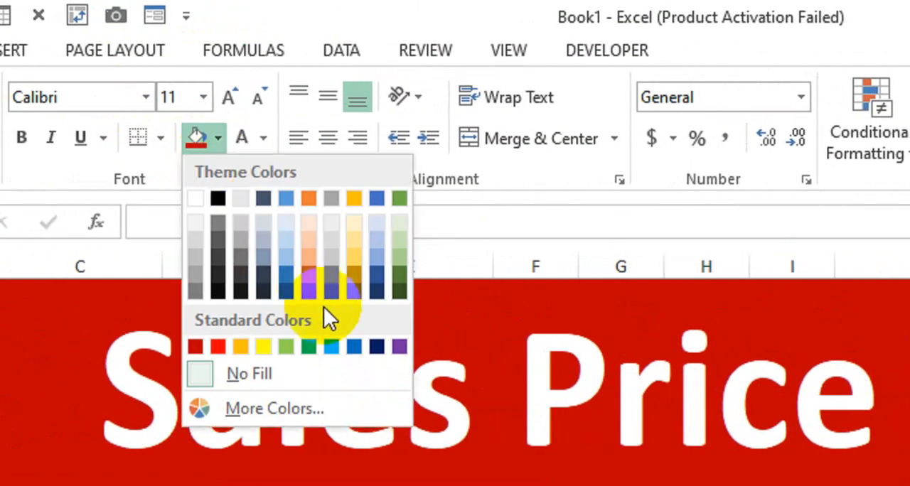
{"action": "left_click", "coordinate": [316, 346]}
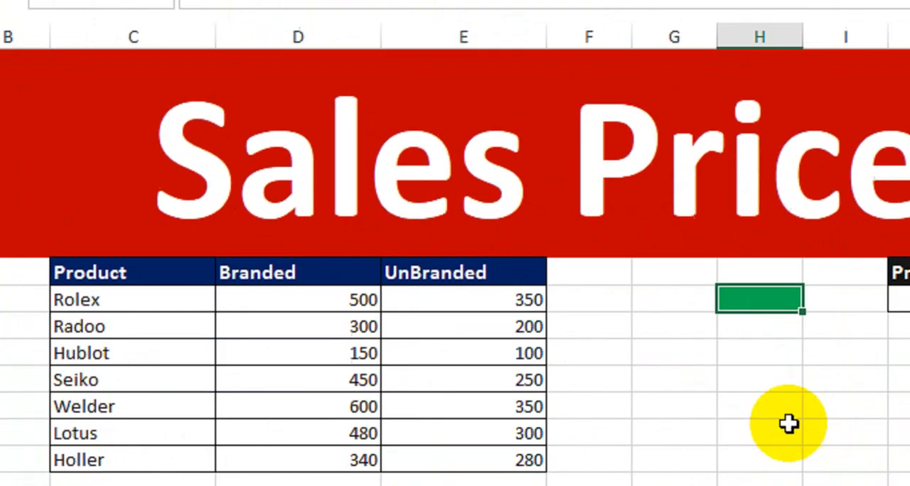
{"action": "left_click", "coordinate": [786, 429]}
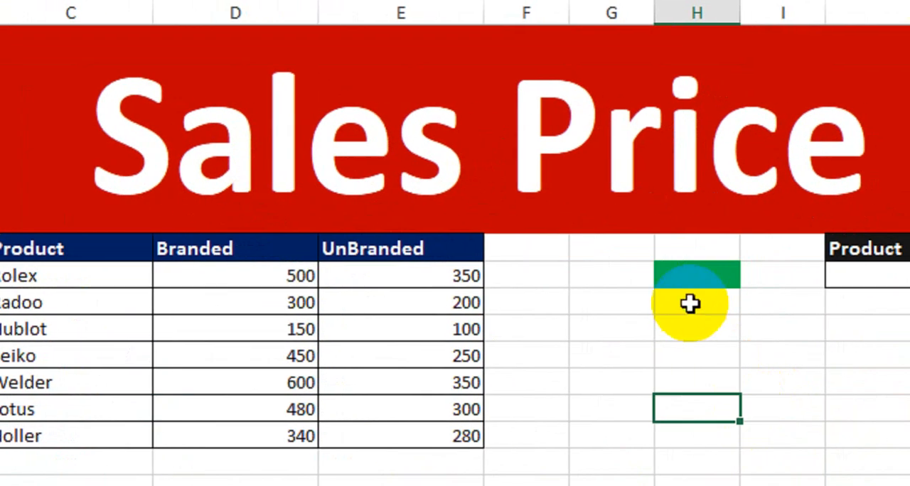
- Add list data validation to the green cell H8 with the source =$D$7:$E$7
{"action": "left_click", "coordinate": [760, 299]}
{"action": "left_click", "coordinate": [348, 47]}
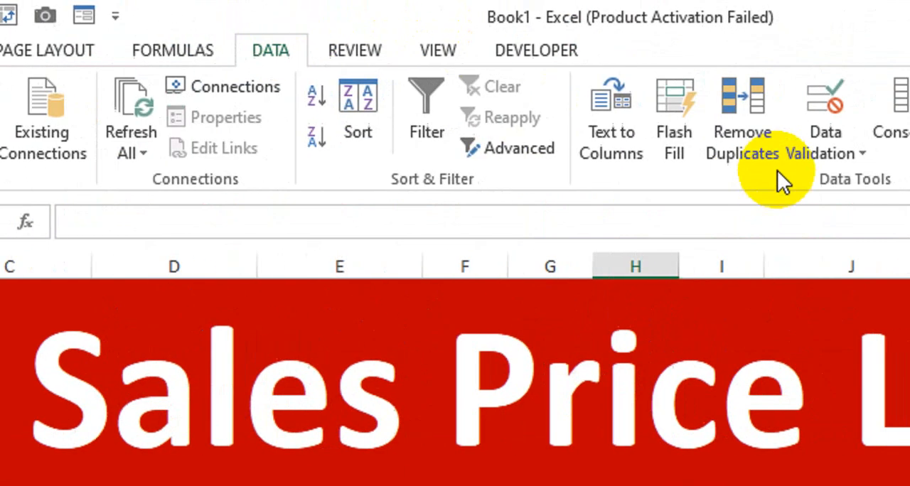
{"action": "left_click", "coordinate": [742, 155]}
{"action": "left_click", "coordinate": [709, 186]}
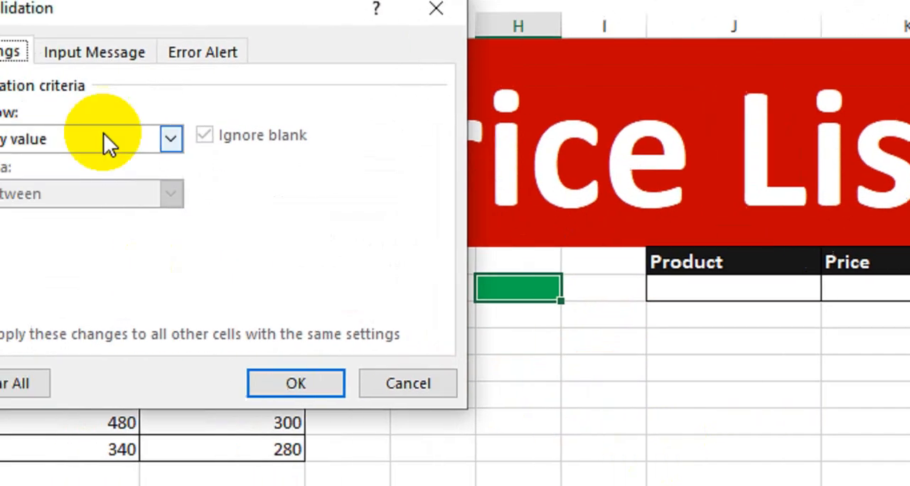
{"action": "left_click", "coordinate": [203, 148]}
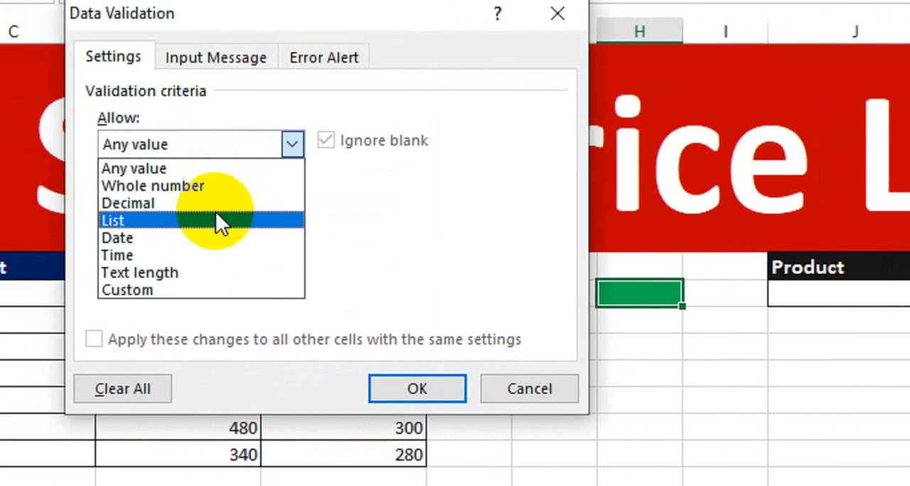
{"action": "left_click", "coordinate": [215, 217]}
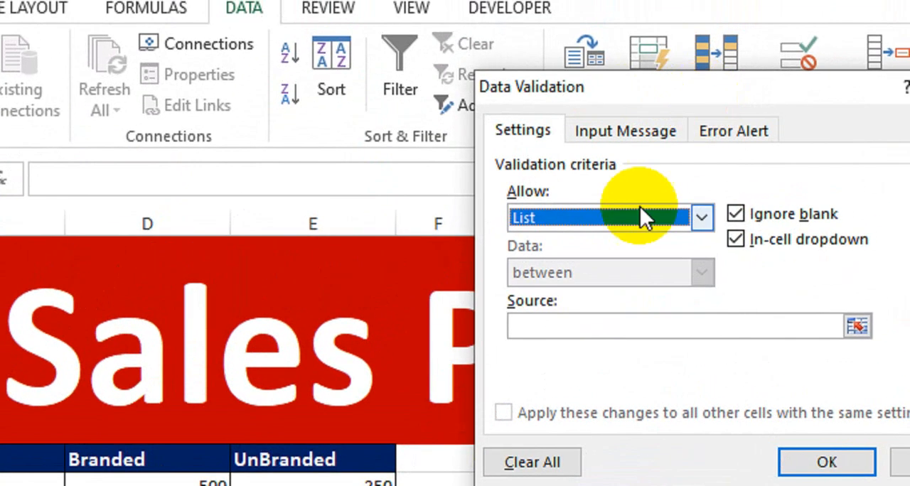
{"action": "left_click", "coordinate": [571, 324]}
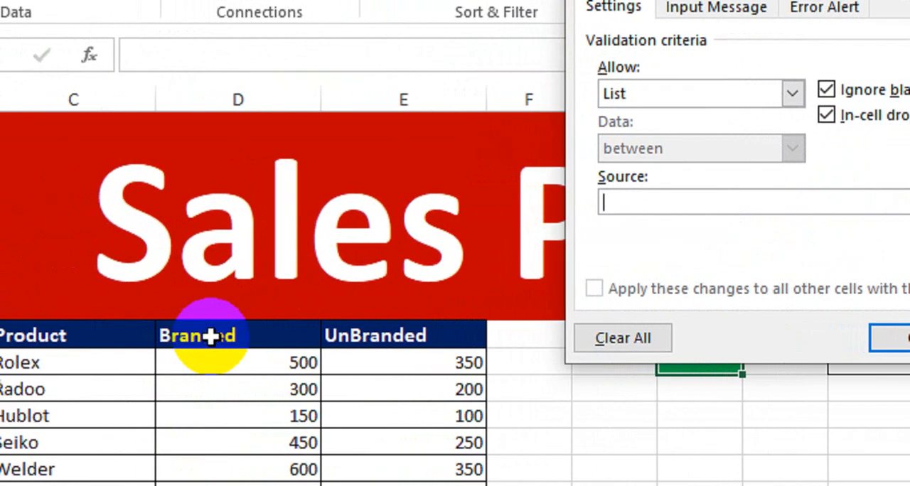
{"action": "left_click_drag", "start_coordinate": [211, 337], "coordinate": [359, 339]}
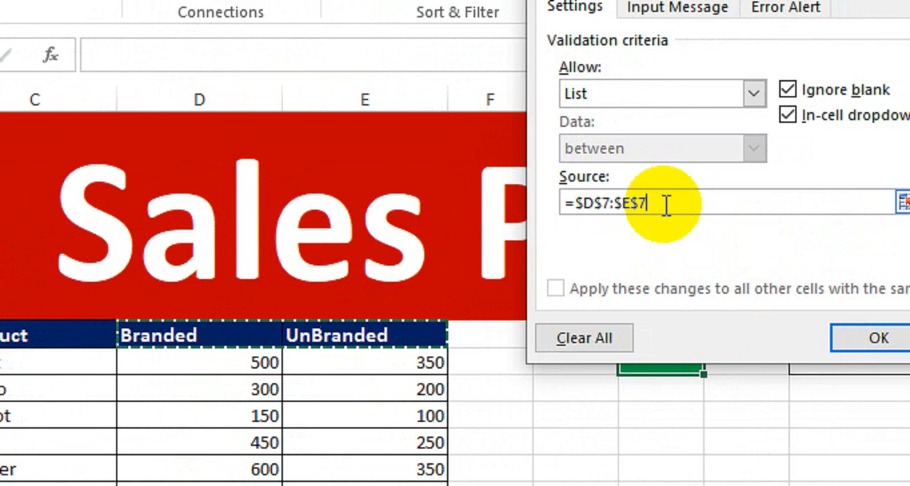
{"action": "left_click", "coordinate": [763, 342]}
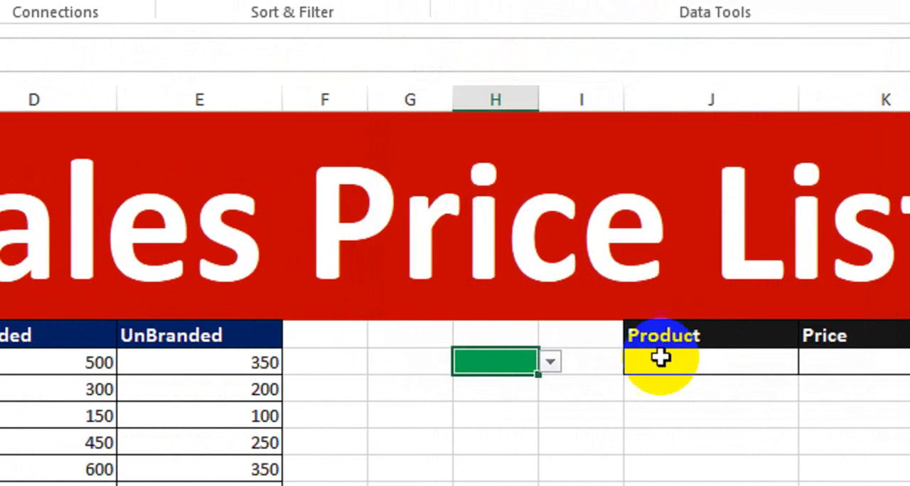
- Try the options of the drop-down in H8 and leave UnBranded selected
{"action": "left_click", "coordinate": [550, 362]}
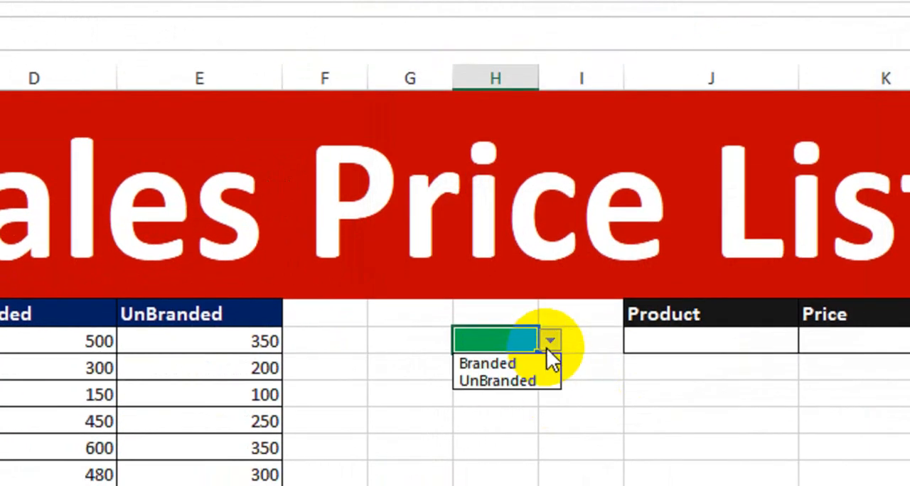
{"action": "left_click", "coordinate": [519, 384]}
{"action": "left_click", "coordinate": [551, 330]}
{"action": "left_click", "coordinate": [540, 369]}
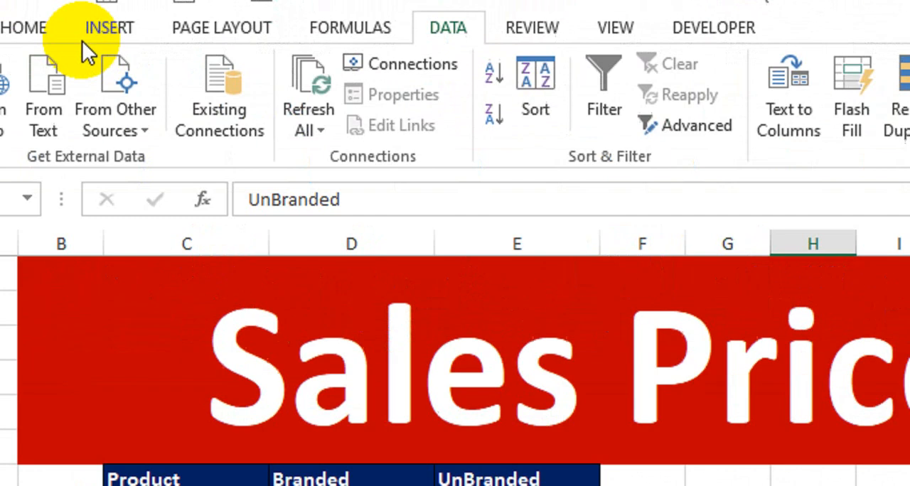
- Make the text in H8 bold and auto-fit the width of column H to it
{"action": "left_click", "coordinate": [14, 32]}
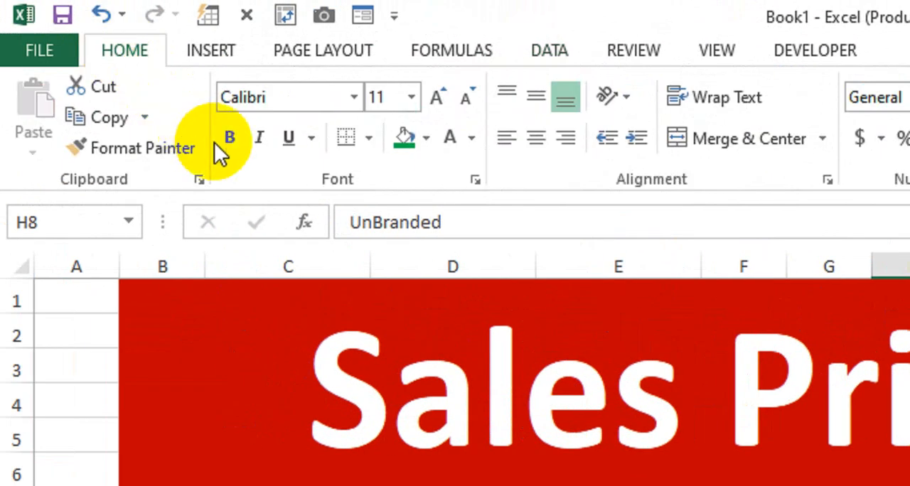
{"action": "left_click", "coordinate": [131, 128]}
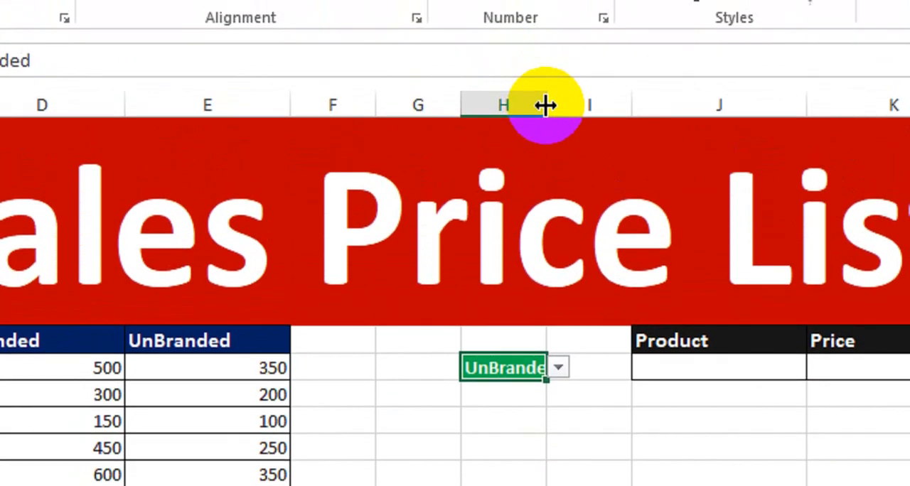
{"action": "double_click", "coordinate": [545, 63]}
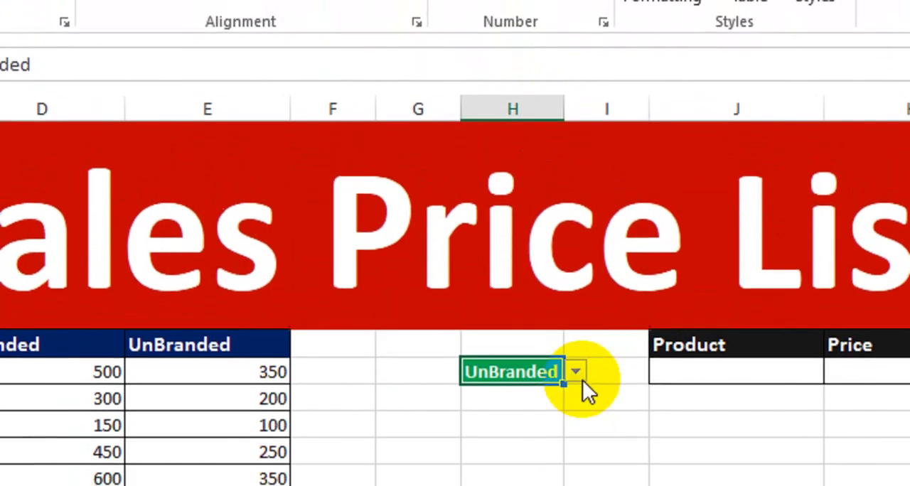
- Switch the drop-down selection in H8 to Branded
{"action": "left_click", "coordinate": [575, 371]}
{"action": "left_click", "coordinate": [526, 393]}
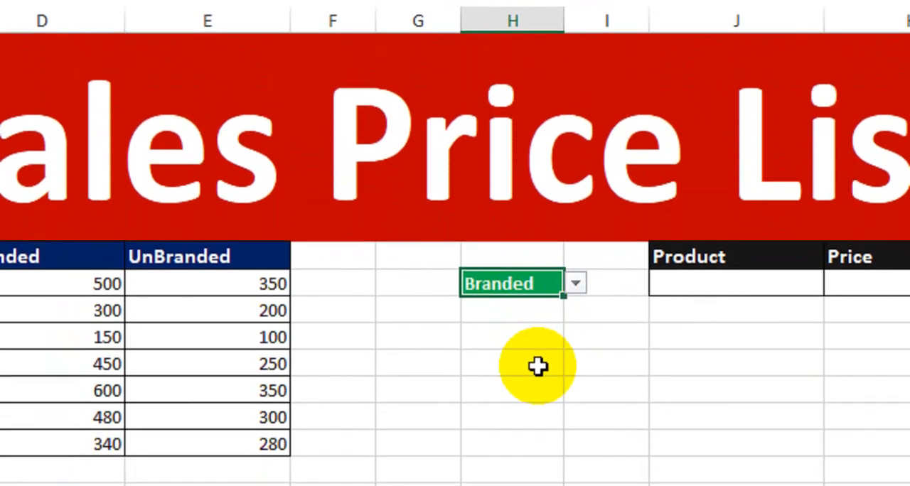
{"action": "left_click", "coordinate": [538, 367]}
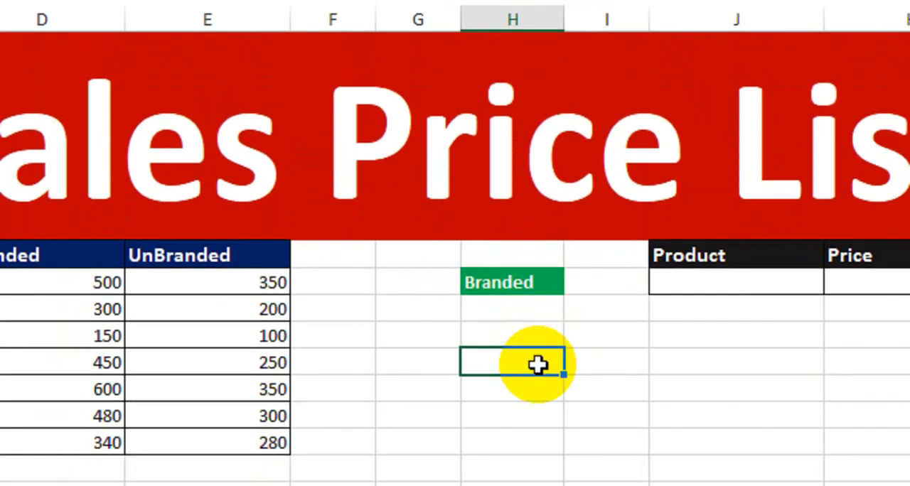
{"action": "left_click", "coordinate": [511, 285]}
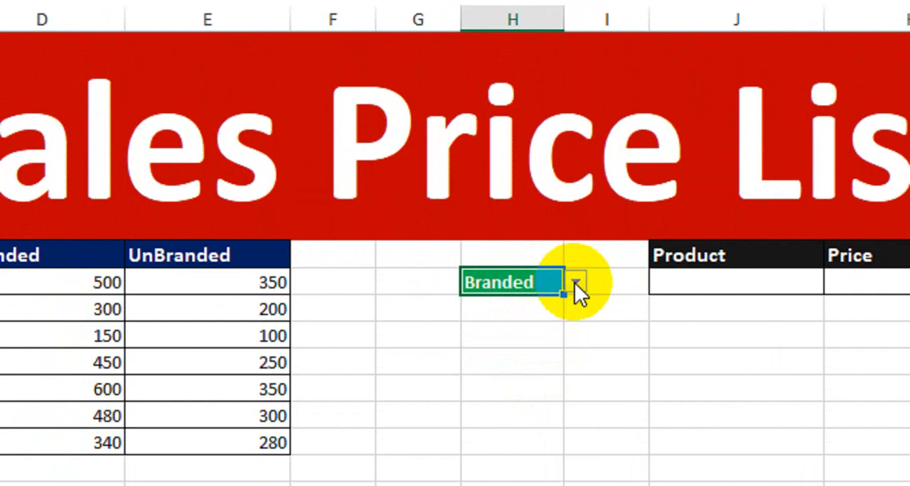
- Add list data validation to J8 under Product with the source =$C$8:$C$14, and choose Radoo from its drop-down
{"action": "left_click", "coordinate": [708, 284]}
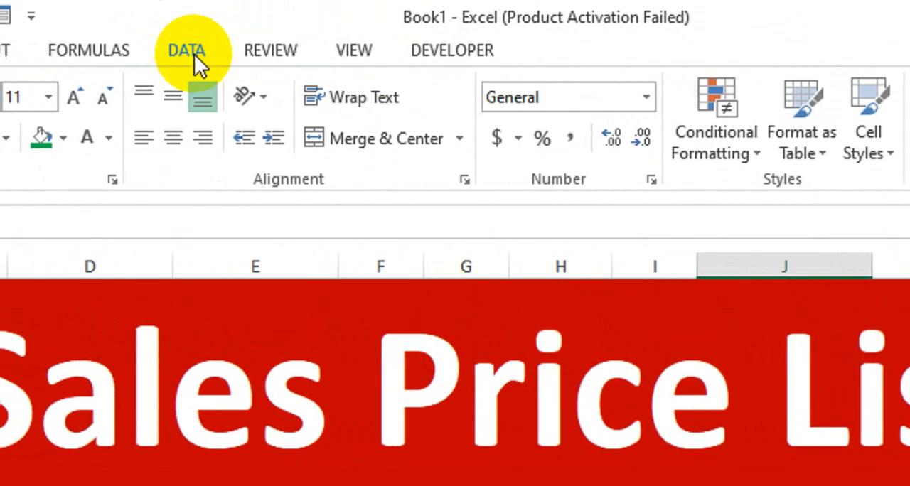
{"action": "left_click", "coordinate": [192, 56]}
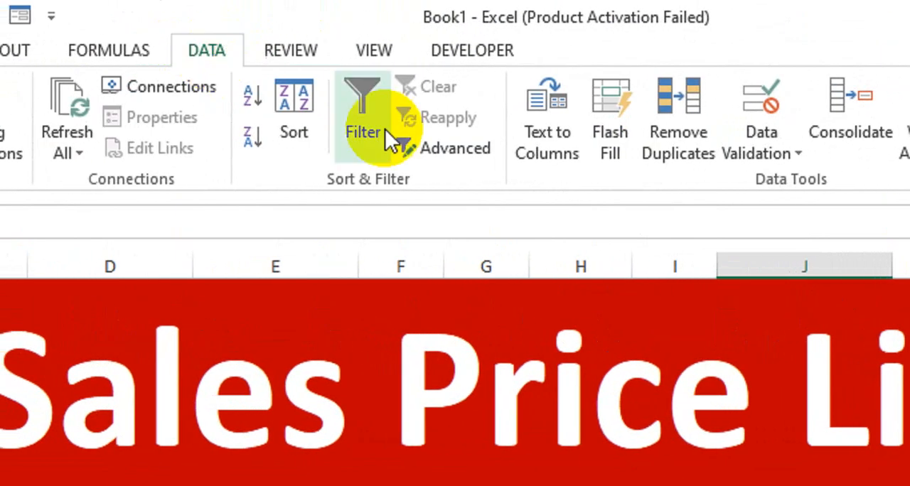
{"action": "left_click", "coordinate": [766, 154]}
{"action": "left_click", "coordinate": [787, 174]}
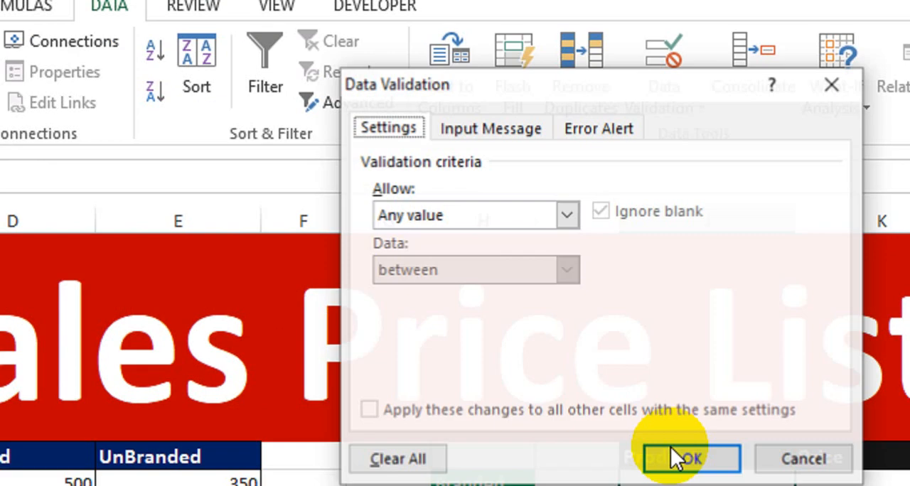
{"action": "left_click", "coordinate": [420, 216]}
{"action": "left_click", "coordinate": [435, 290]}
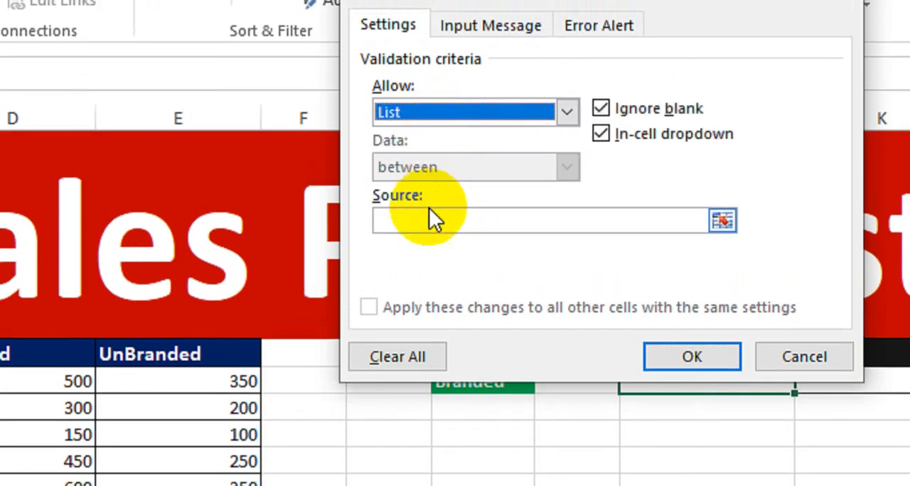
{"action": "left_click", "coordinate": [431, 218]}
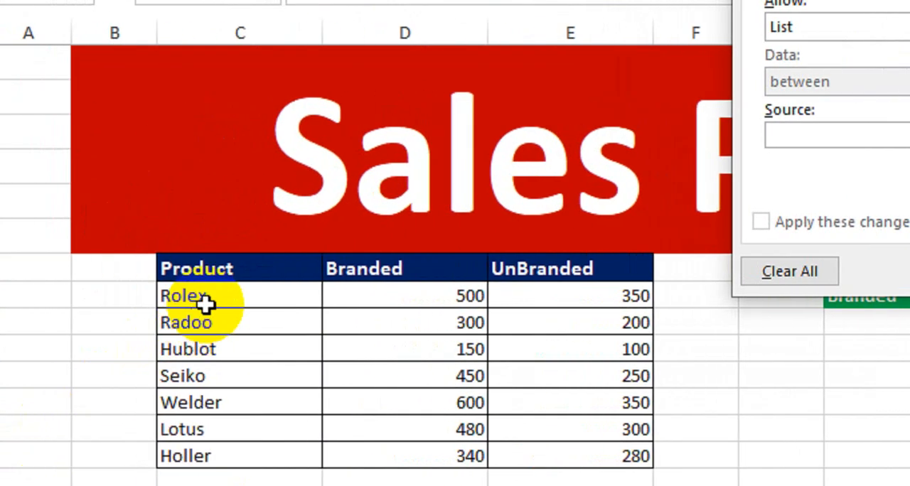
{"action": "left_click_drag", "start_coordinate": [204, 305], "coordinate": [226, 440]}
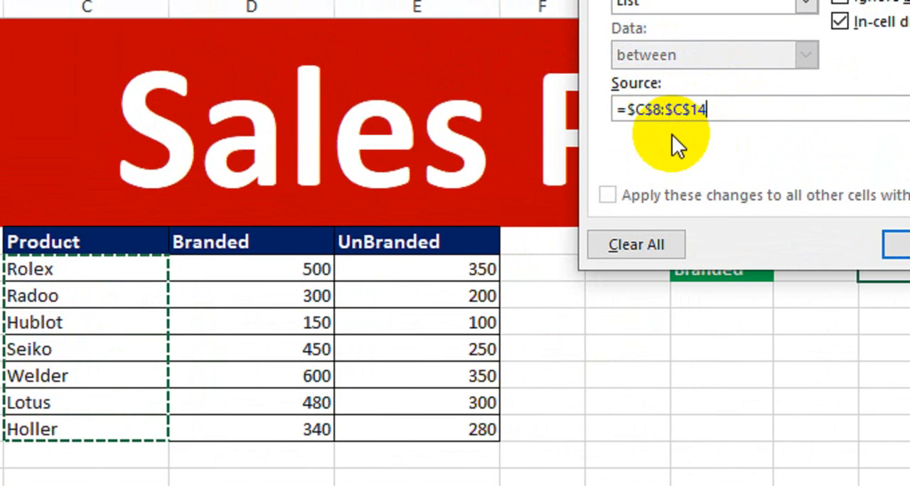
{"action": "left_click", "coordinate": [857, 246]}
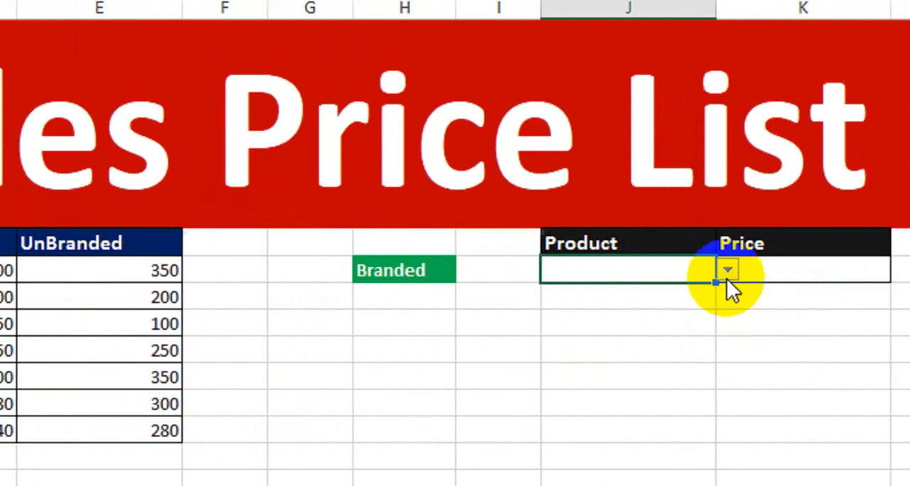
{"action": "left_click", "coordinate": [725, 269]}
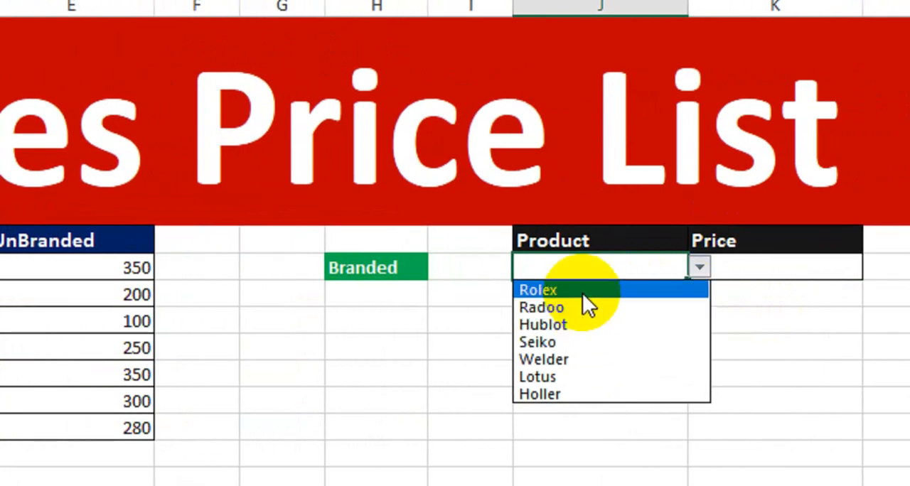
{"action": "left_click", "coordinate": [579, 311]}
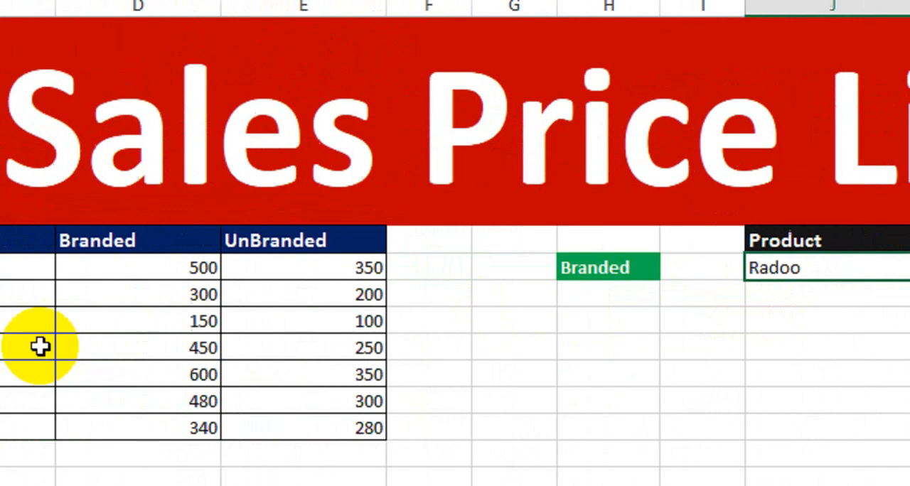
- Compare the Branded and UnBranded prices of Rolex and Radoo in the price table
{"action": "left_click", "coordinate": [264, 268]}
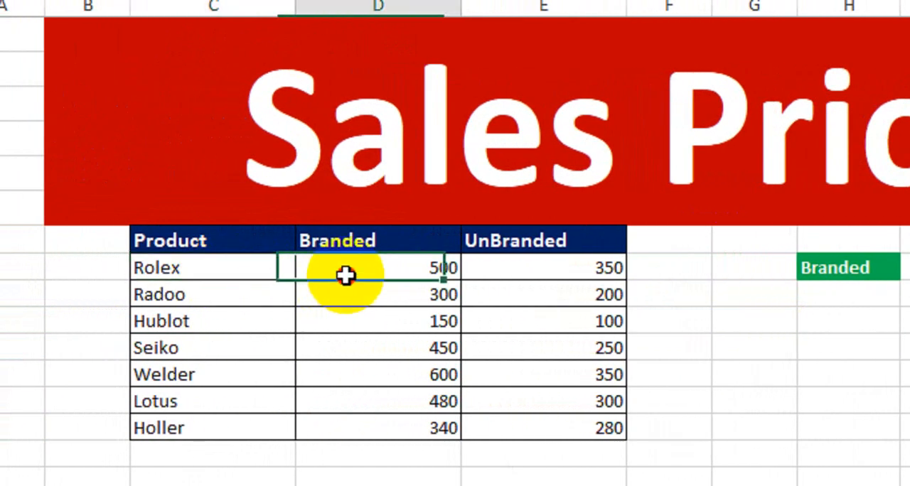
{"action": "left_click", "coordinate": [571, 272]}
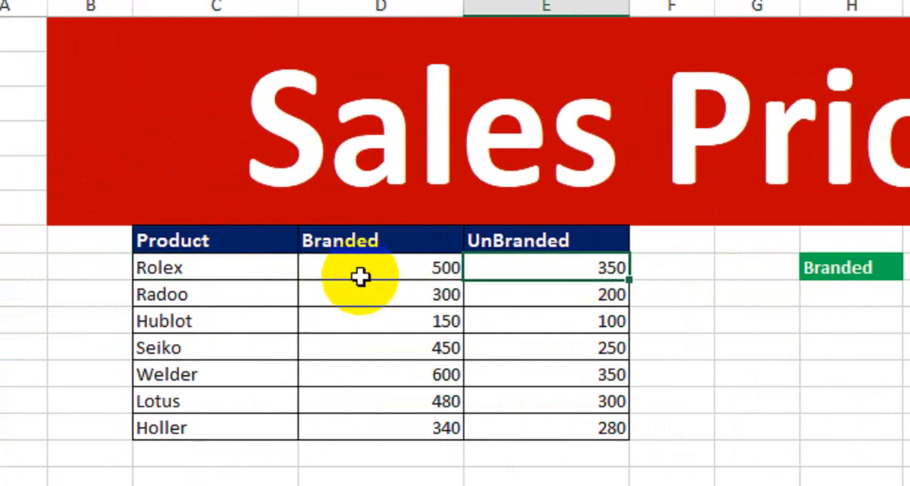
{"action": "left_click", "coordinate": [242, 292]}
{"action": "left_click", "coordinate": [366, 300]}
{"action": "left_click", "coordinate": [484, 294]}
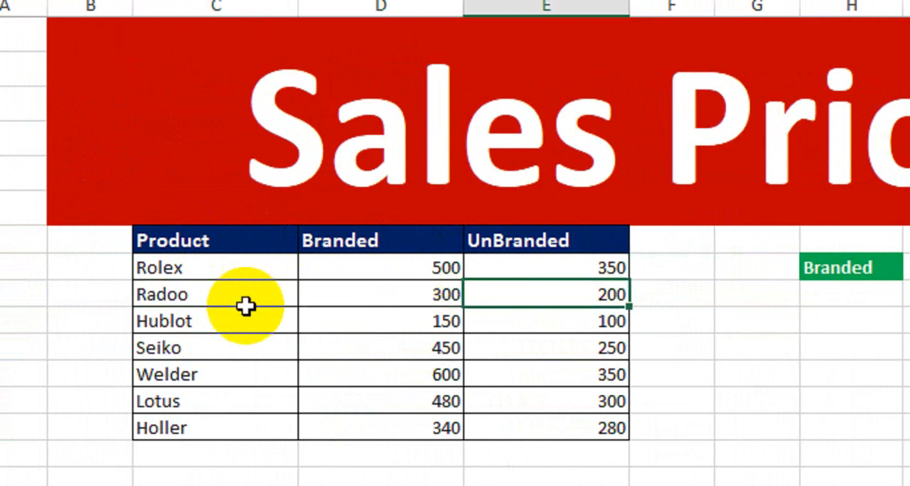
- Compare the Branded and UnBranded prices of Hublot and Seiko in the price table
{"action": "left_click", "coordinate": [331, 319]}
{"action": "left_click", "coordinate": [538, 320]}
{"action": "left_click", "coordinate": [375, 347]}
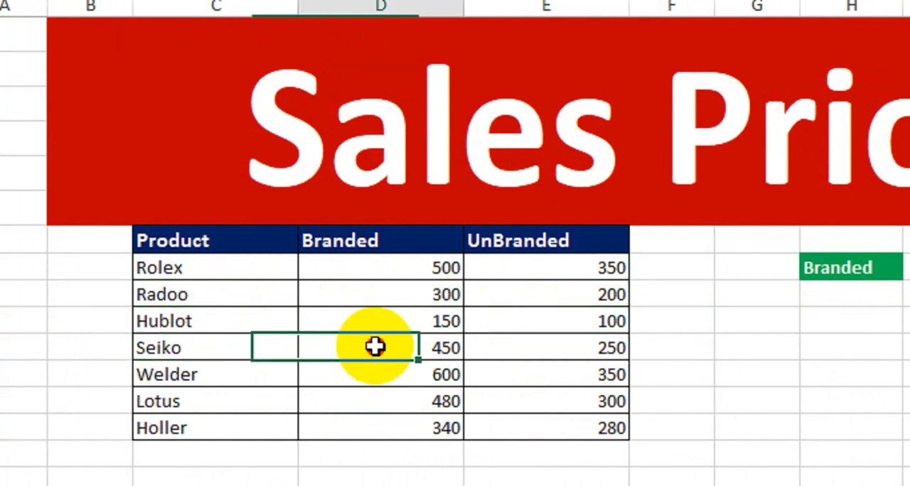
{"action": "left_click", "coordinate": [547, 348]}
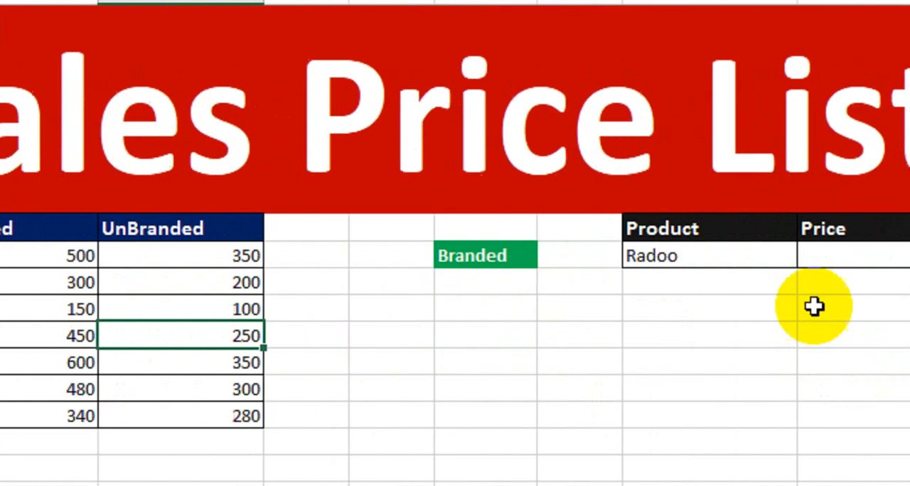
- Start an IF formula in K8 under Price
{"action": "left_click", "coordinate": [853, 254]}
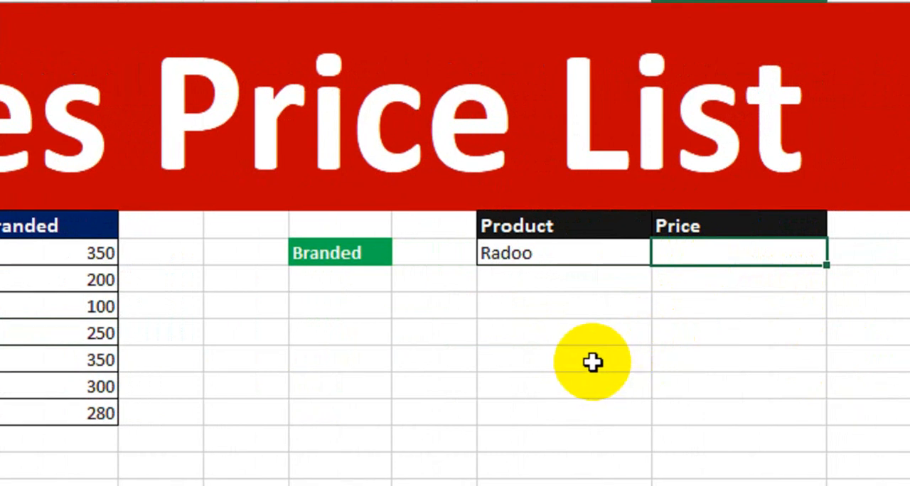
{"action": "type", "text": "="}
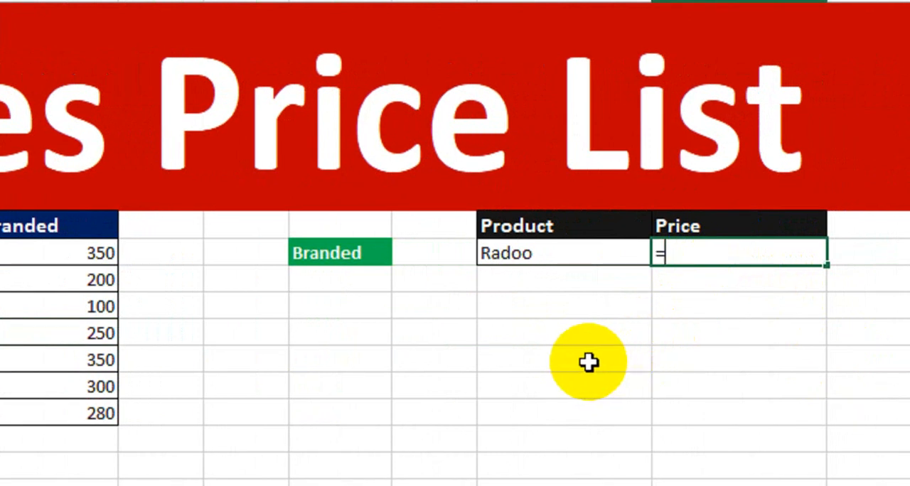
{"action": "type", "text": "if"}
{"action": "key", "text": "Tab"}
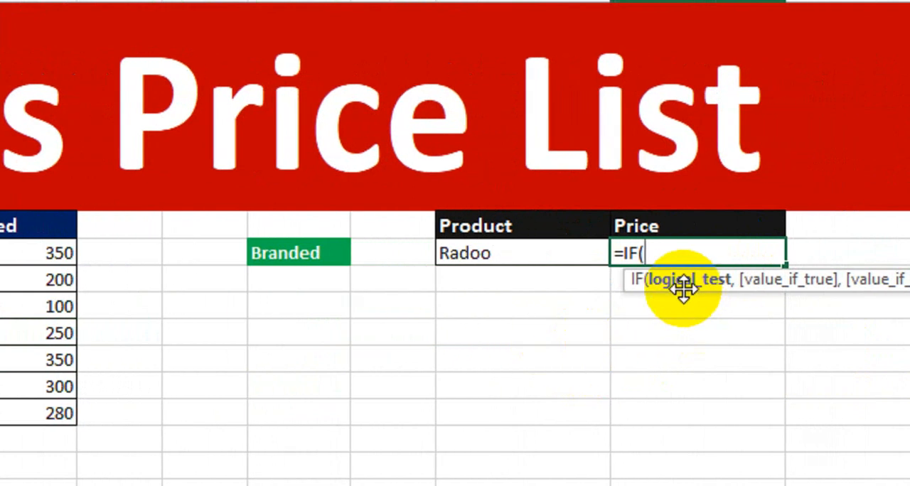
{"action": "left_click", "coordinate": [550, 254]}
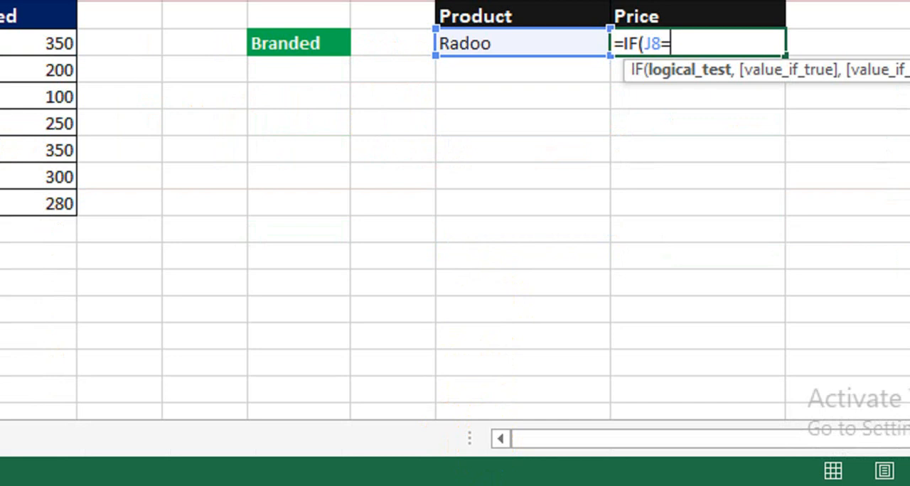
{"action": "type", "text": "="}
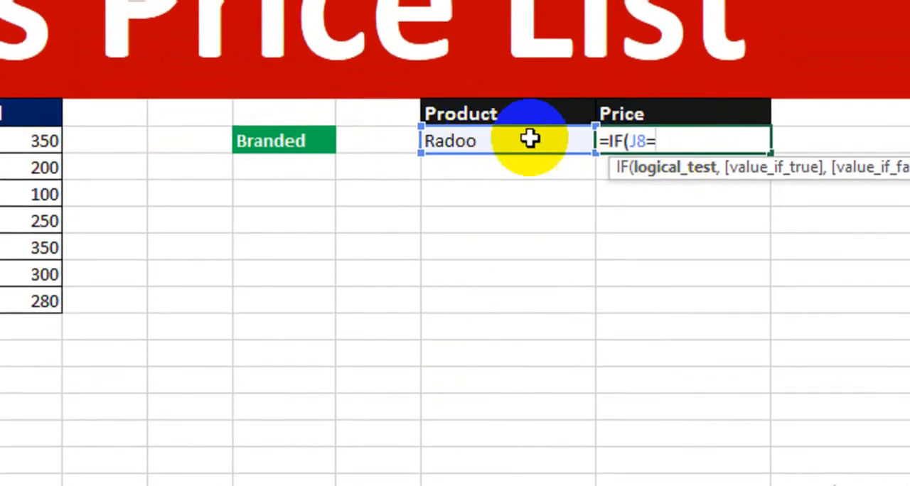
{"action": "key", "text": "BackSpace"}
{"action": "key", "text": "BackSpace"}
{"action": "key", "text": "BackSpace"}
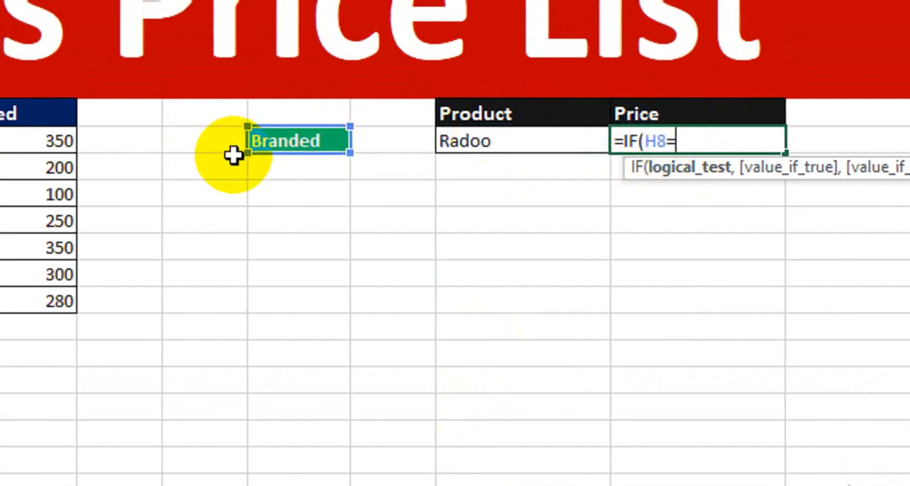
- Set the logical test of the IF formula in K8 to H8=D7
{"action": "left_click", "coordinate": [217, 122]}
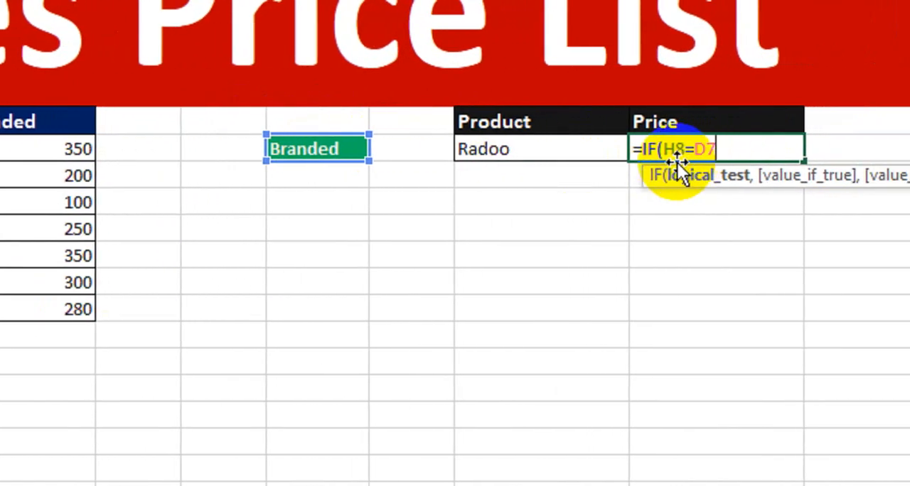
{"action": "type", "text": ","}
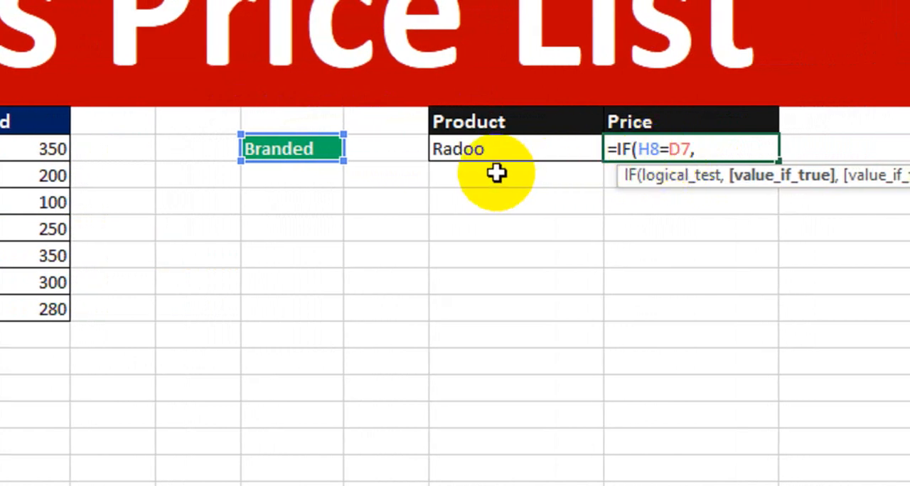
{"action": "left_click", "coordinate": [662, 150]}
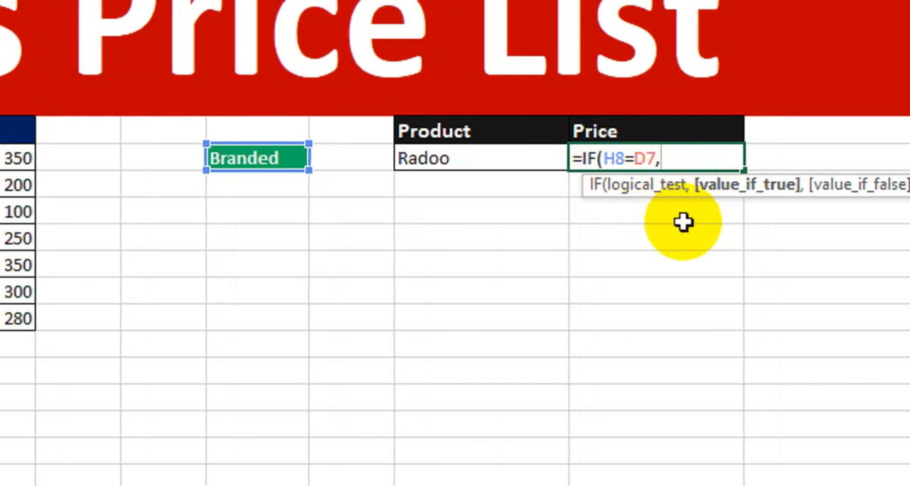
- Add VLOOKUP(J8,C8:E14,2,0) as the value if true in the K8 formula
{"action": "type", "text": "lo"}
{"action": "key", "text": "Tab"}
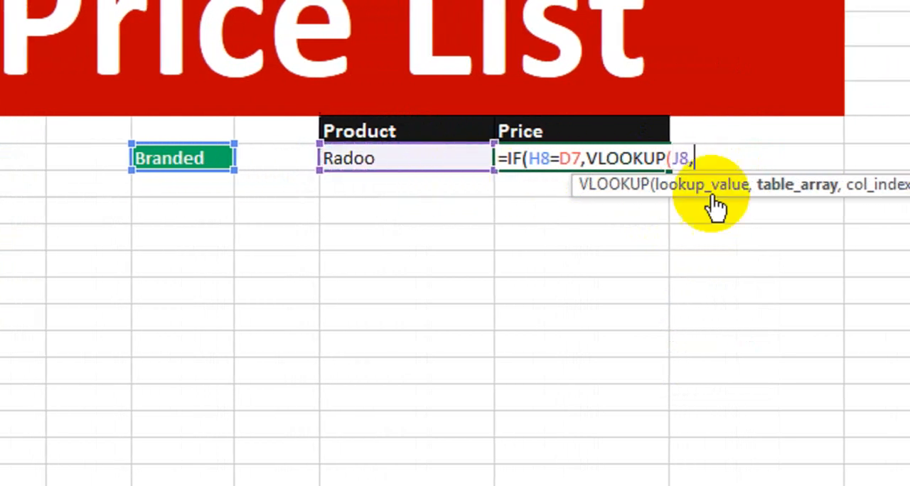
{"action": "type", "text": ","}
{"action": "left_click", "coordinate": [126, 157]}
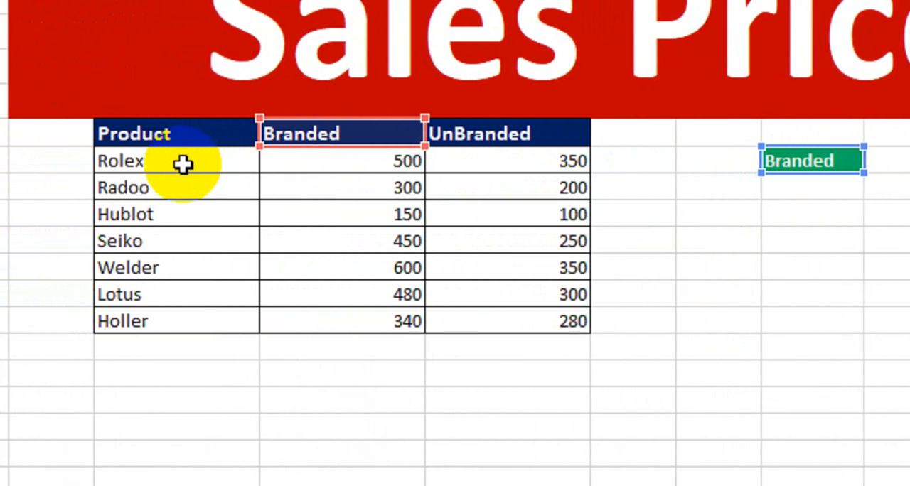
{"action": "left_click", "coordinate": [162, 162]}
{"action": "left_click_drag", "start_coordinate": [275, 164], "coordinate": [547, 329]}
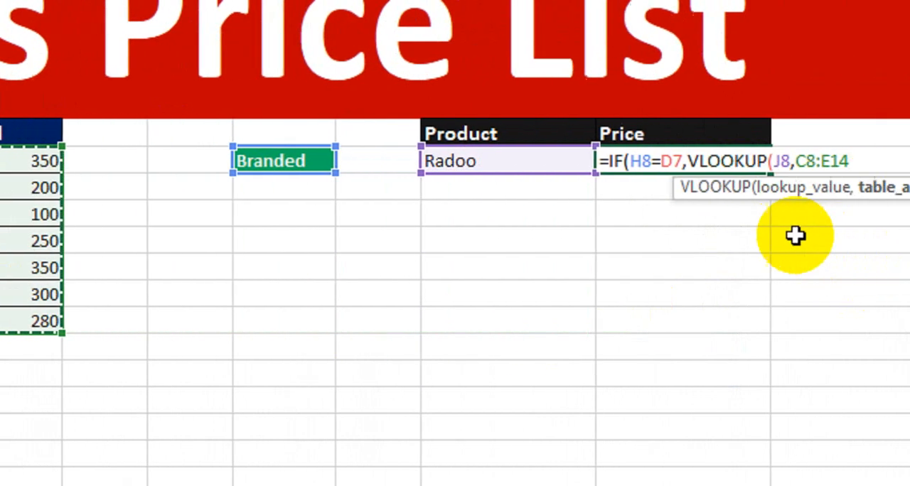
{"action": "type", "text": ","}
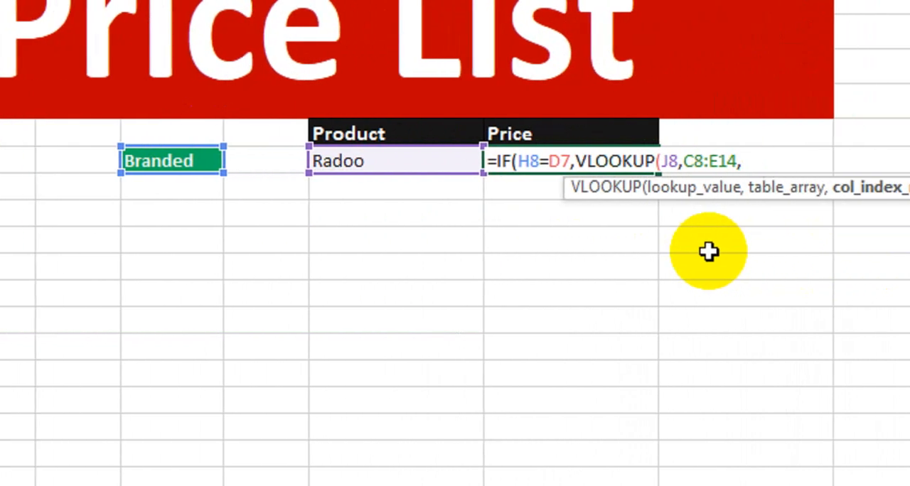
{"action": "type", "text": "2,"}
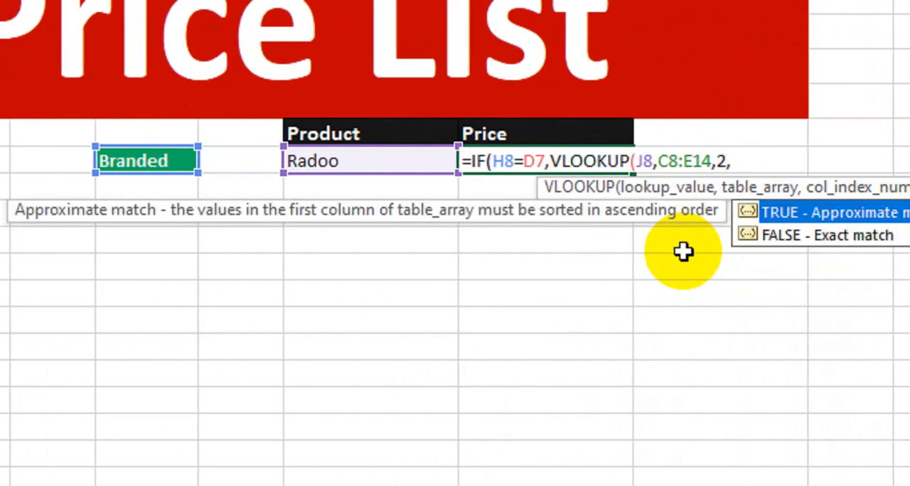
{"action": "type", "text": "0)"}
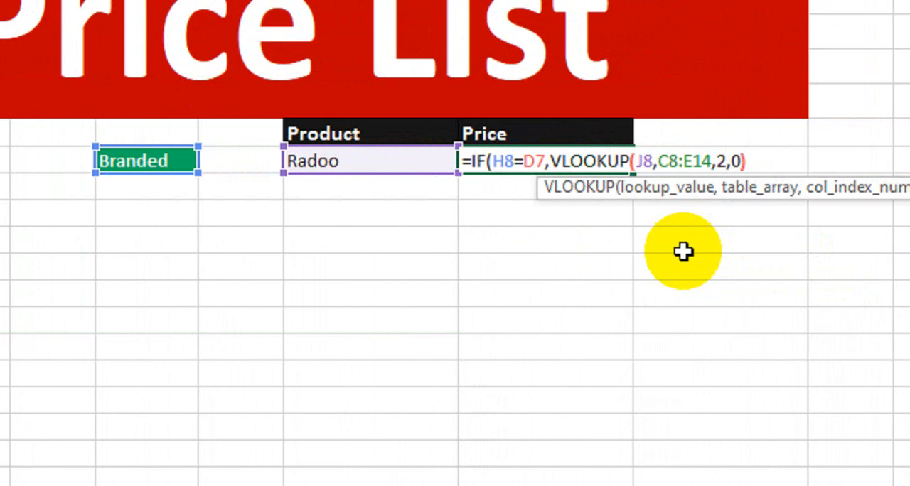
{"action": "type", "text": ","}
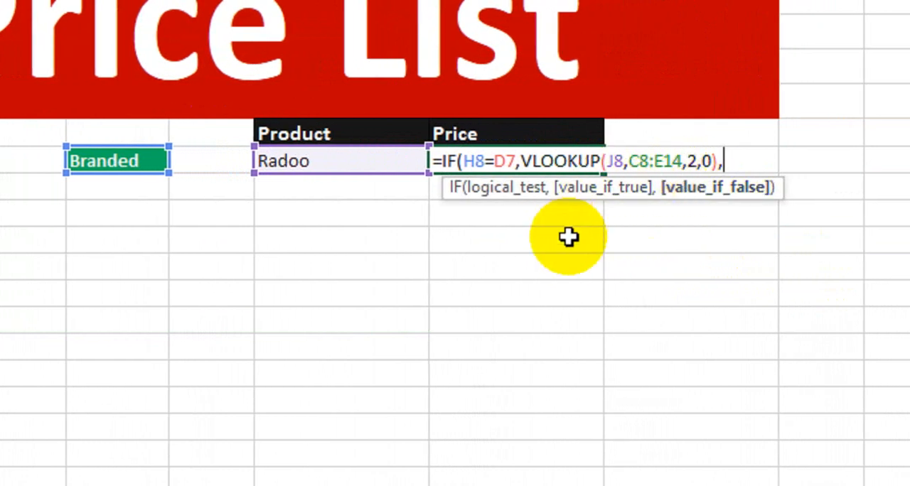
{"action": "type", "text": "vlo"}
- Add VLOOKUP(J8,C8:E14,3,0) as the value if false, close the IF formula and enter it in K8
{"action": "key", "text": "Tab"}
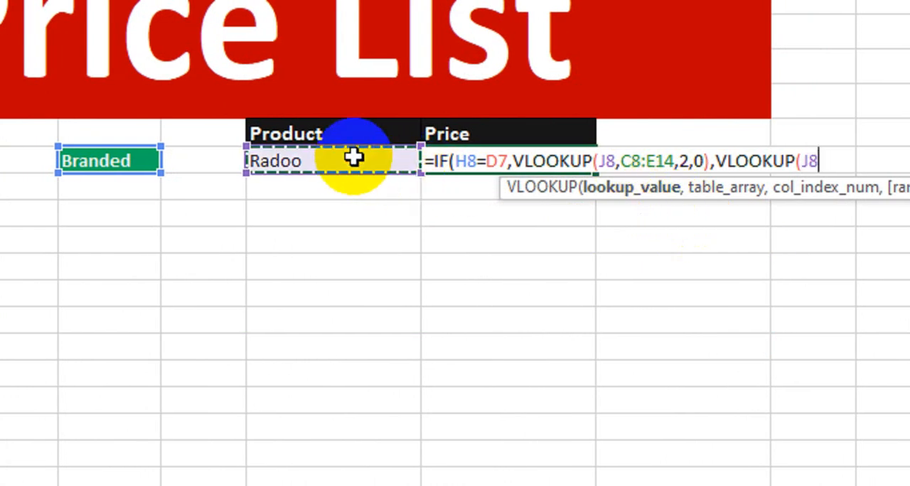
{"action": "type", "text": ","}
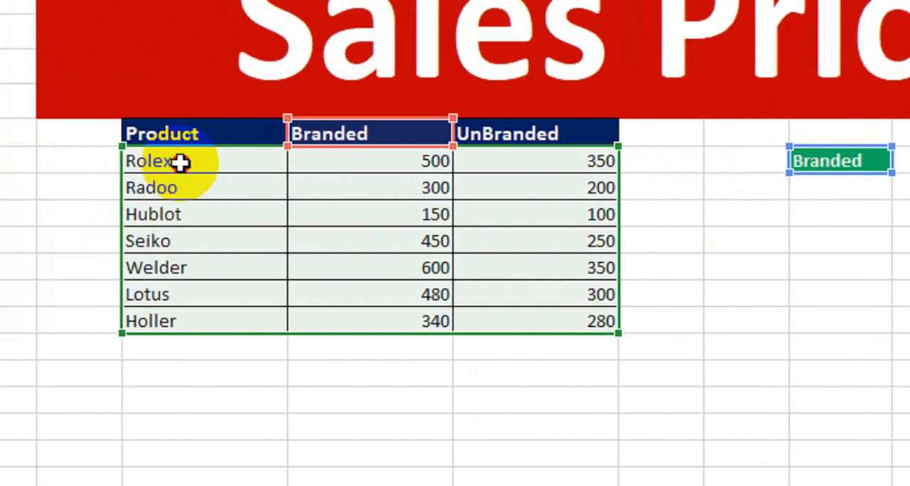
{"action": "left_click_drag", "start_coordinate": [180, 160], "coordinate": [564, 321]}
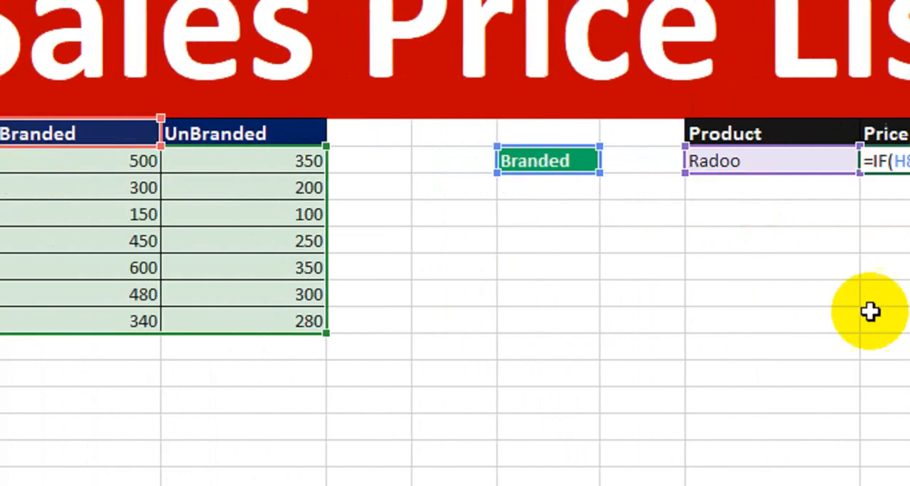
{"action": "type", "text": "3"}
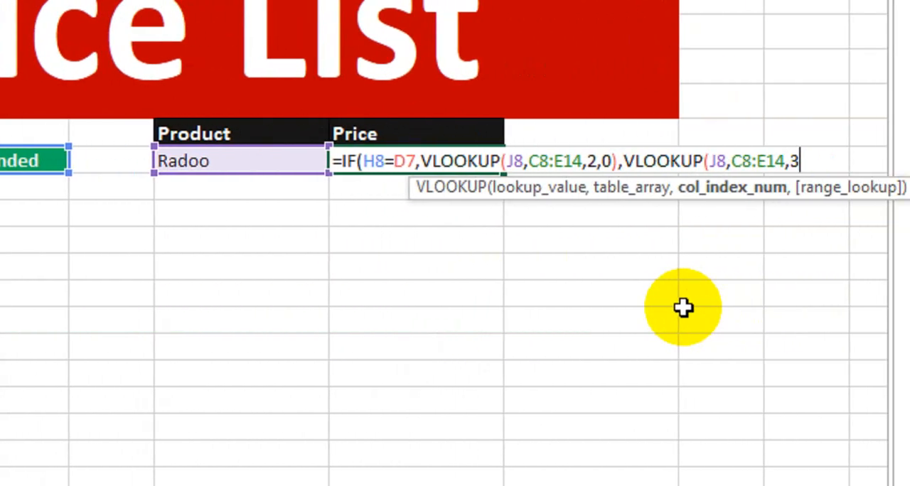
{"action": "type", "text": ","}
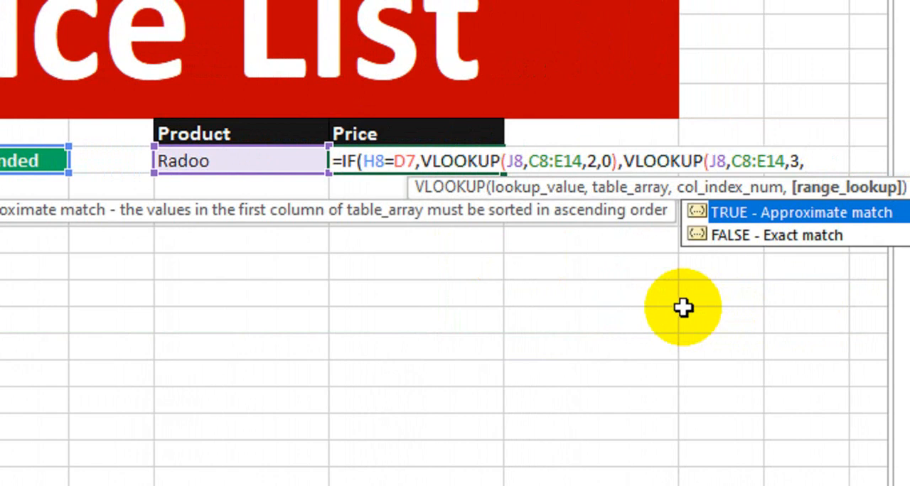
{"action": "type", "text": "0)"}
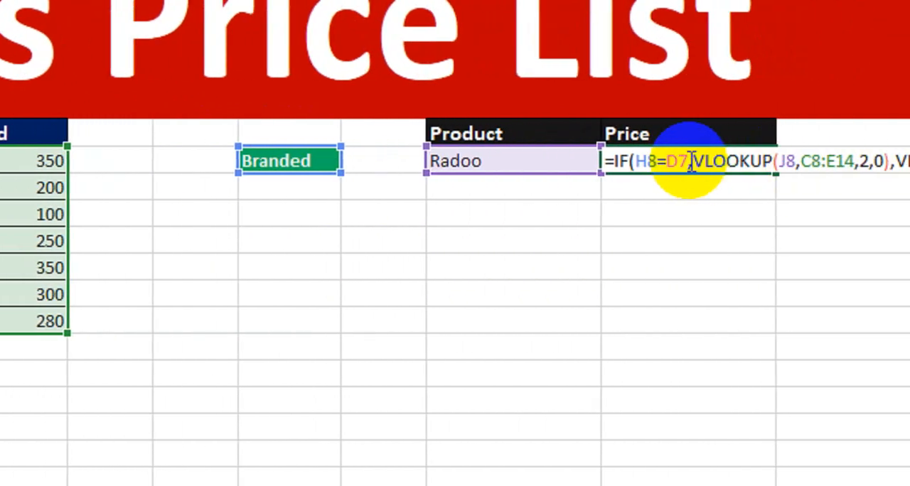
{"action": "mouse_move", "coordinate": [684, 160]}
{"action": "left_mouse_down"}
{"action": "mouse_move", "coordinate": [879, 164]}
{"action": "mouse_move", "coordinate": [699, 164]}
{"action": "left_mouse_up"}
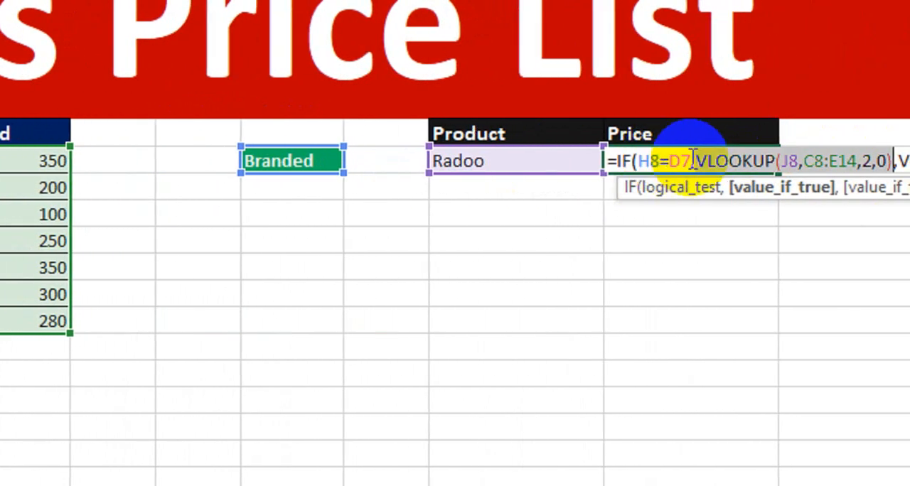
{"action": "left_click_drag", "start_coordinate": [799, 162], "coordinate": [853, 160]}
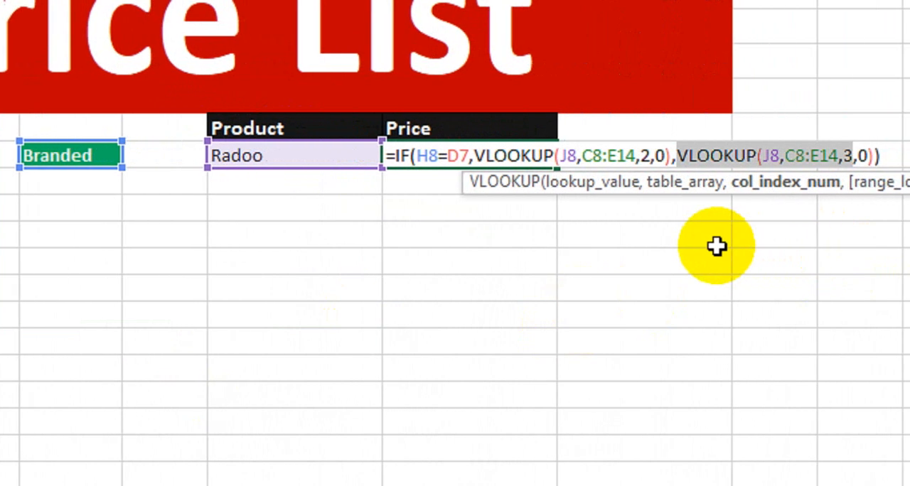
{"action": "key", "text": "Return"}
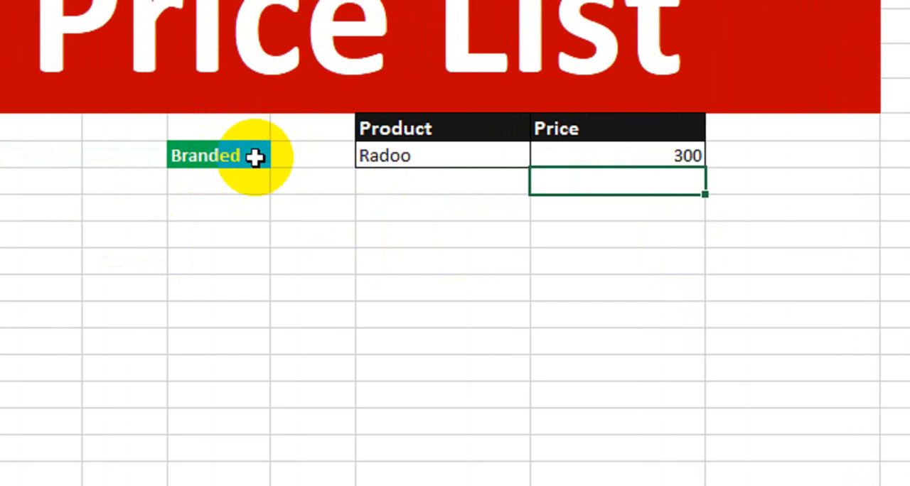
- Switch the product in J8 from Radoo to Seiko, checking both products' Branded prices against the price table
{"action": "left_click", "coordinate": [382, 157]}
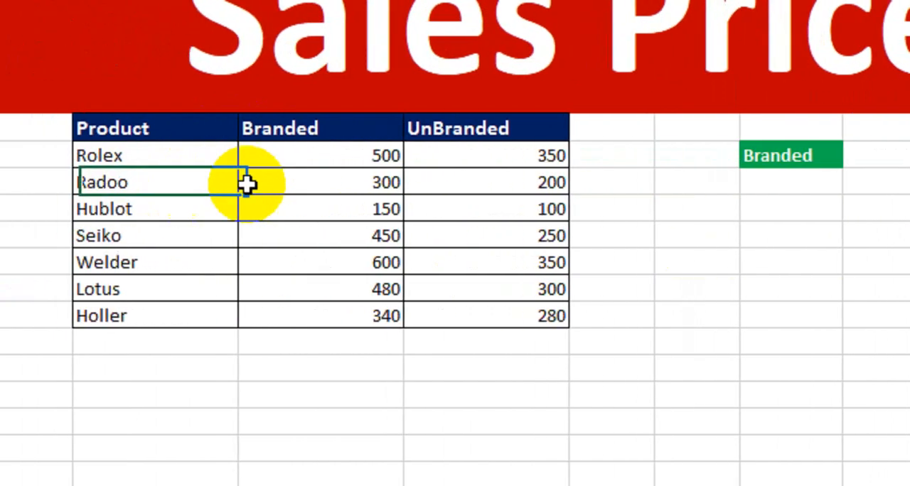
{"action": "left_click", "coordinate": [246, 183]}
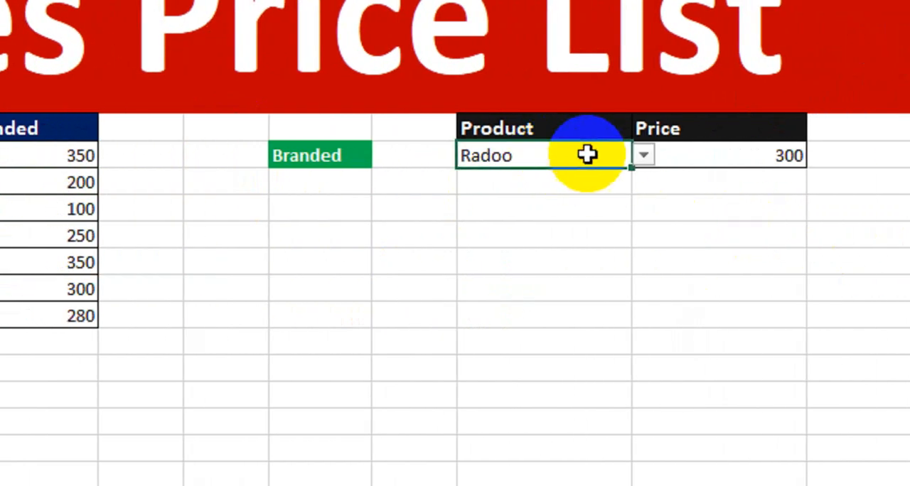
{"action": "left_click", "coordinate": [639, 157]}
{"action": "left_click", "coordinate": [559, 228]}
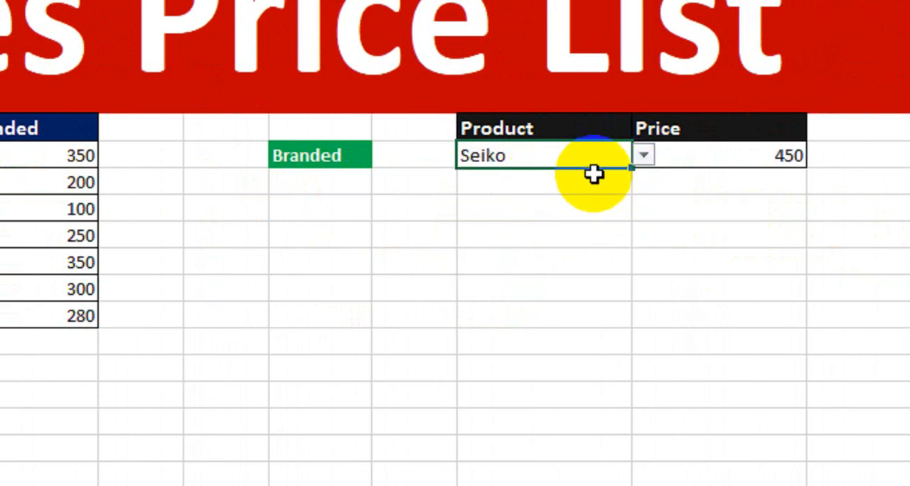
{"action": "left_click_drag", "start_coordinate": [117, 239], "coordinate": [288, 245]}
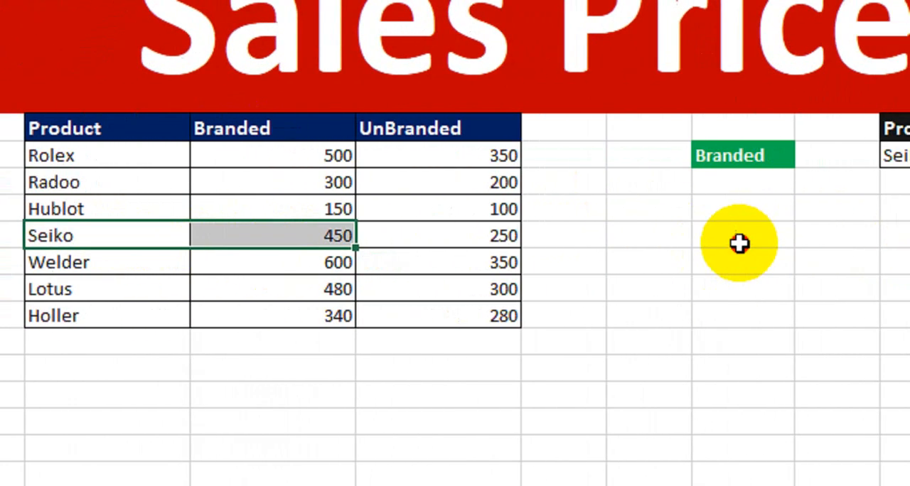
- Switch the H8 drop-down to UnBranded and check Seiko's price against its row in the price table
{"action": "left_click", "coordinate": [775, 235]}
{"action": "left_click", "coordinate": [702, 177]}
{"action": "left_click", "coordinate": [725, 155]}
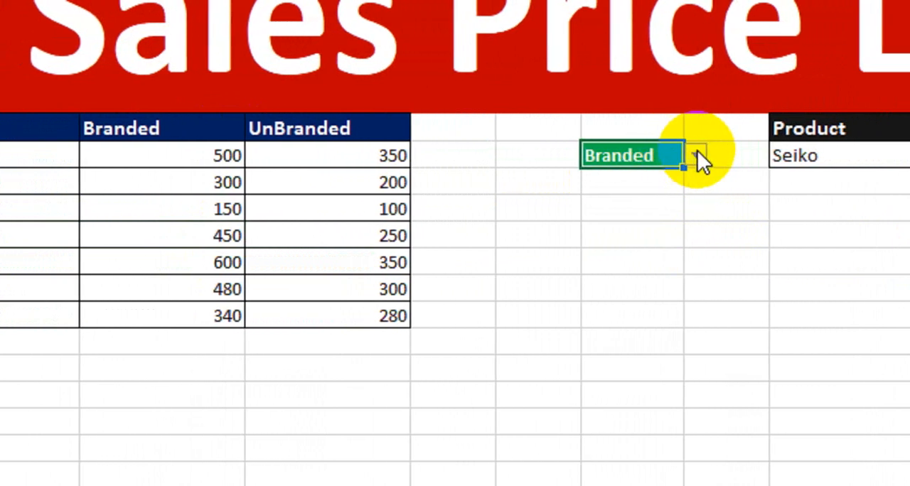
{"action": "left_click", "coordinate": [756, 155]}
{"action": "left_click", "coordinate": [654, 192]}
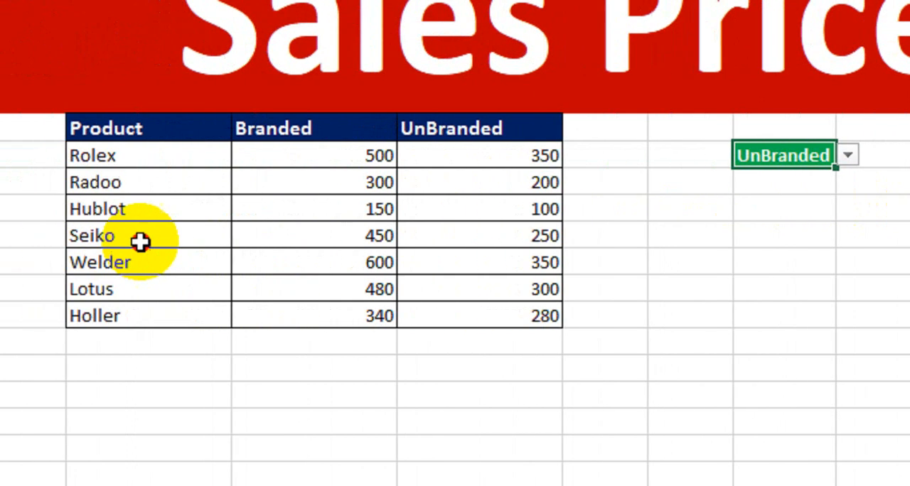
{"action": "left_click_drag", "start_coordinate": [140, 242], "coordinate": [547, 242]}
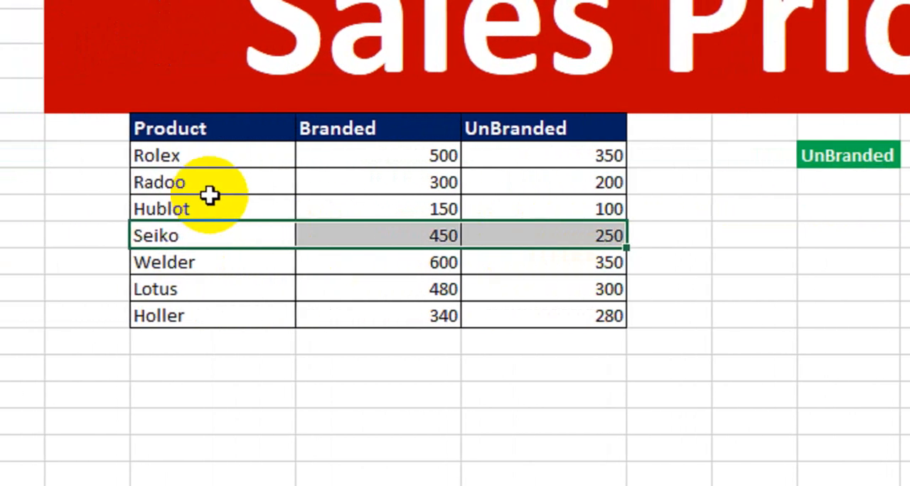
- Switch the product in J8 to Radoo and check its UnBranded price against the Radoo row in the price table
{"action": "left_click", "coordinate": [830, 156]}
{"action": "left_click", "coordinate": [889, 156]}
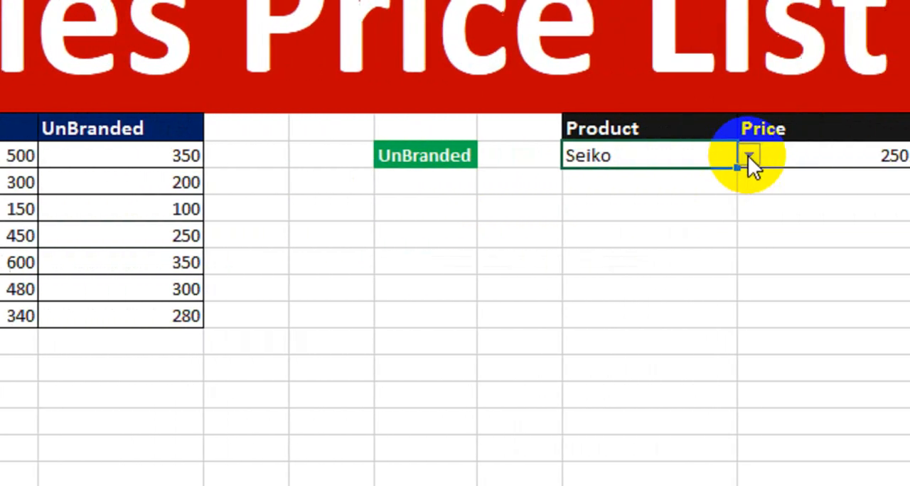
{"action": "left_click", "coordinate": [854, 156]}
{"action": "left_click", "coordinate": [786, 195]}
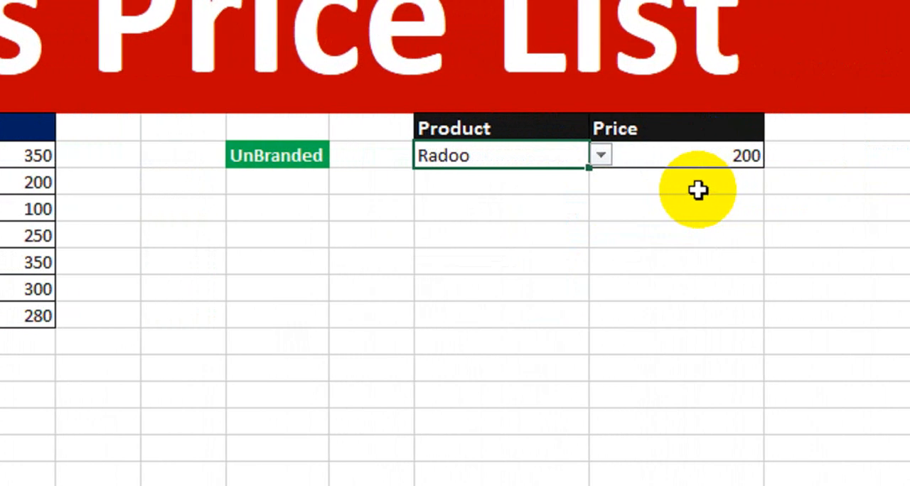
{"action": "left_click_drag", "start_coordinate": [158, 175], "coordinate": [507, 192]}
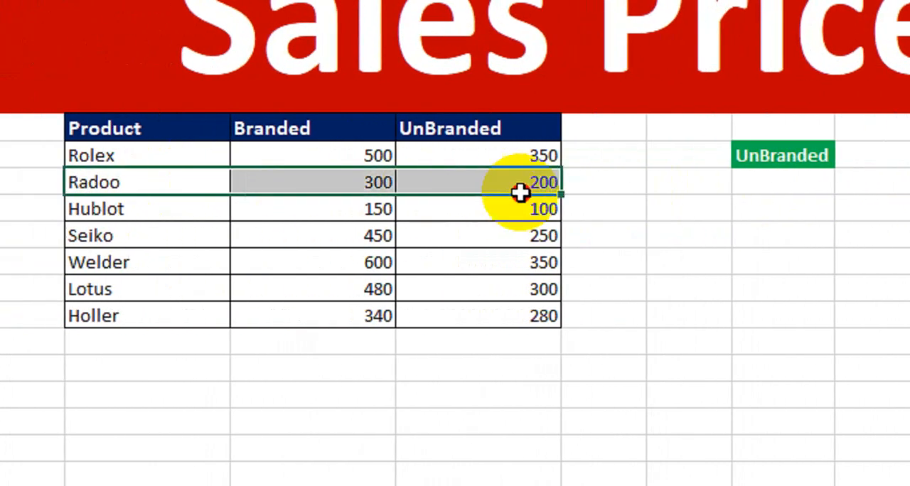
- Test the brand type in H8 by switching it to Branded and back to UnBranded for Radoo
{"action": "left_click", "coordinate": [814, 157]}
{"action": "left_click", "coordinate": [719, 156]}
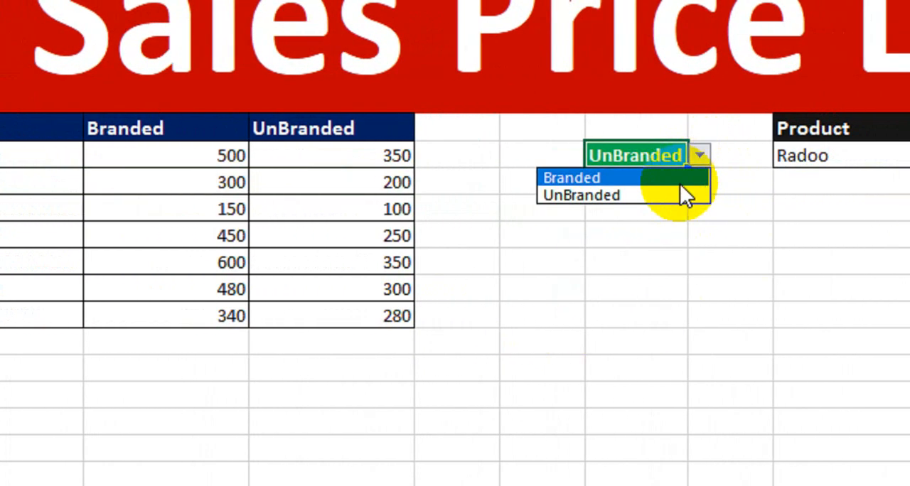
{"action": "left_click", "coordinate": [701, 184]}
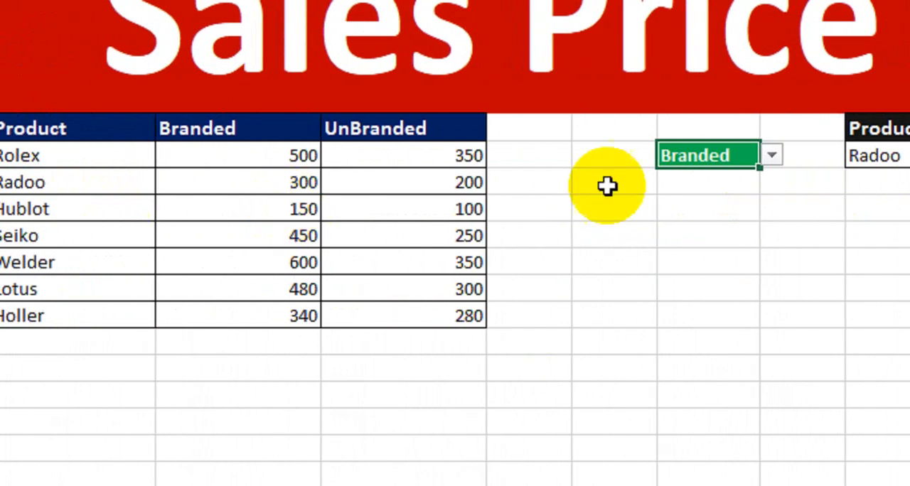
{"action": "left_click", "coordinate": [771, 155]}
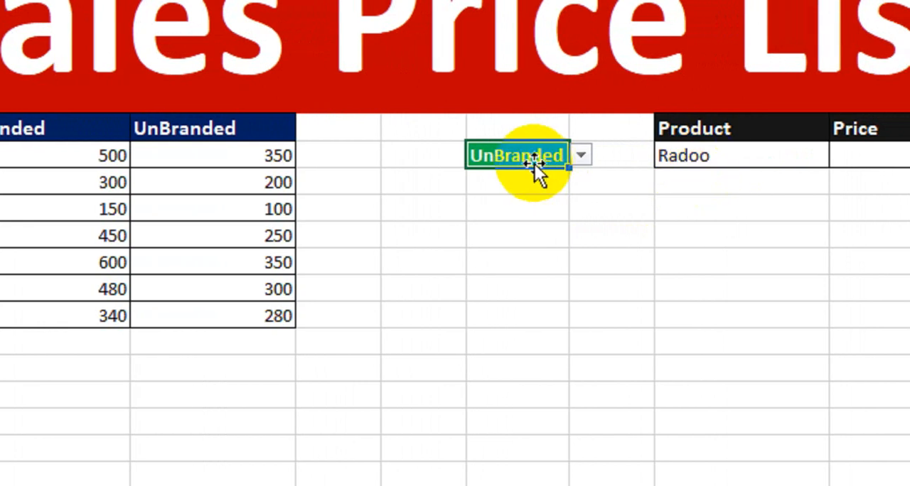
- Set the product in J8 to Lotus and switch the brand type in H8 to Branded
{"action": "left_click", "coordinate": [697, 152]}
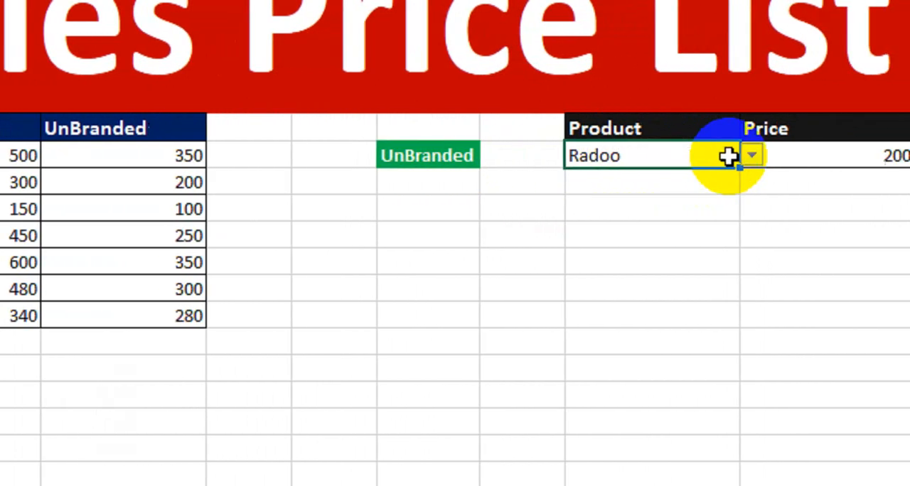
{"action": "left_click", "coordinate": [809, 155]}
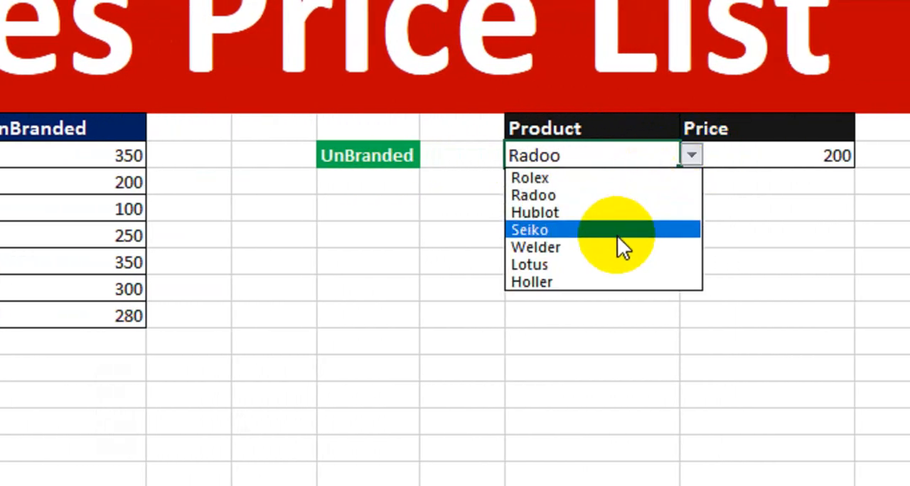
{"action": "left_click", "coordinate": [587, 262]}
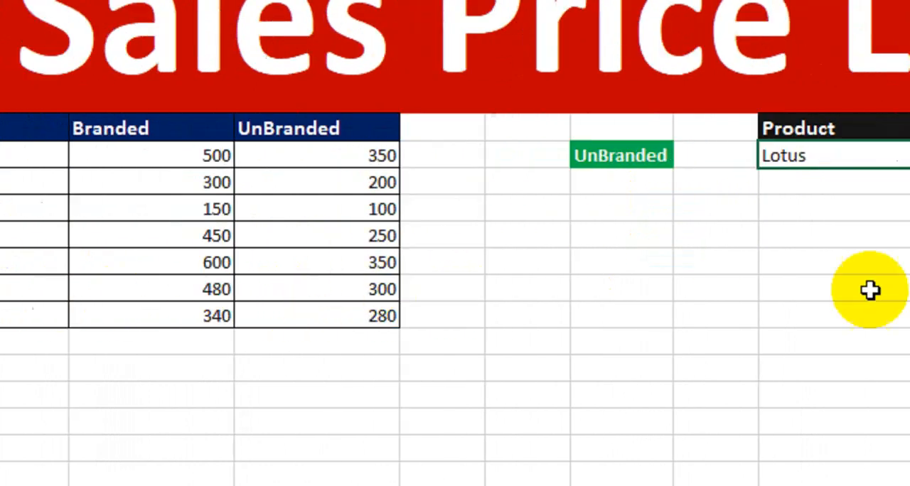
{"action": "left_click", "coordinate": [756, 157]}
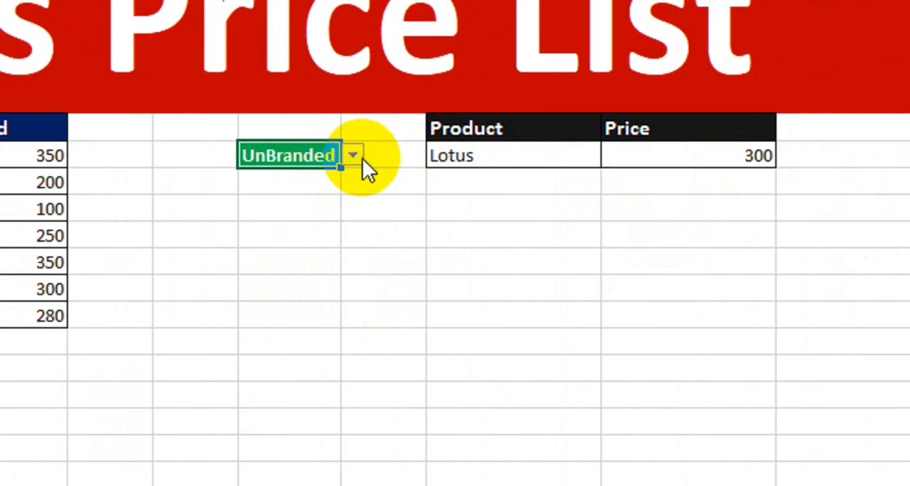
{"action": "left_click", "coordinate": [352, 155]}
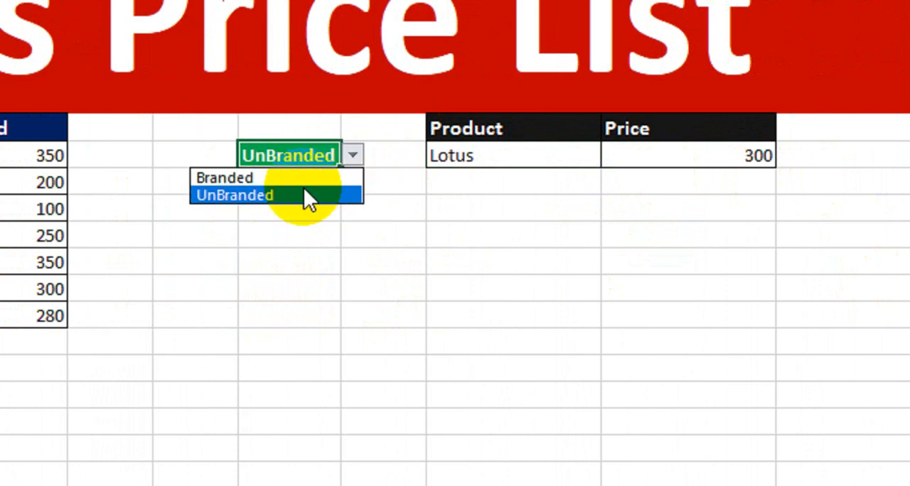
{"action": "left_click", "coordinate": [302, 177]}
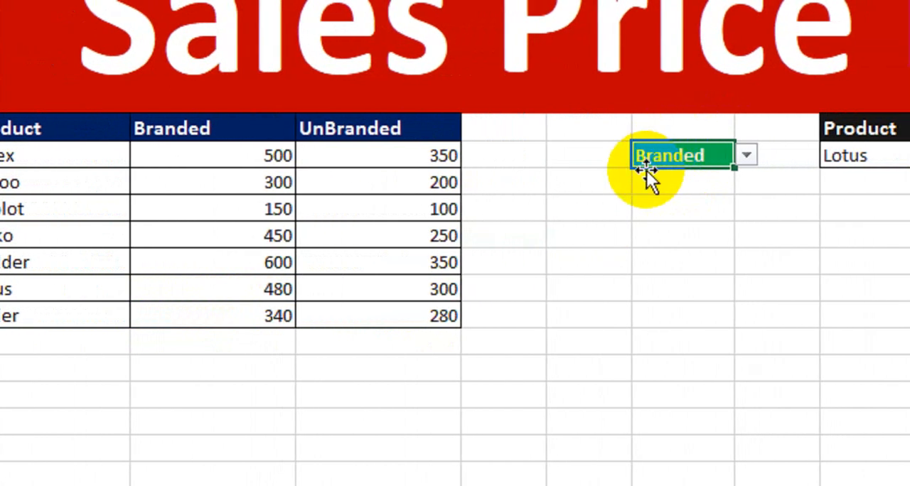
{"action": "left_click_drag", "start_coordinate": [201, 117], "coordinate": [406, 311]}
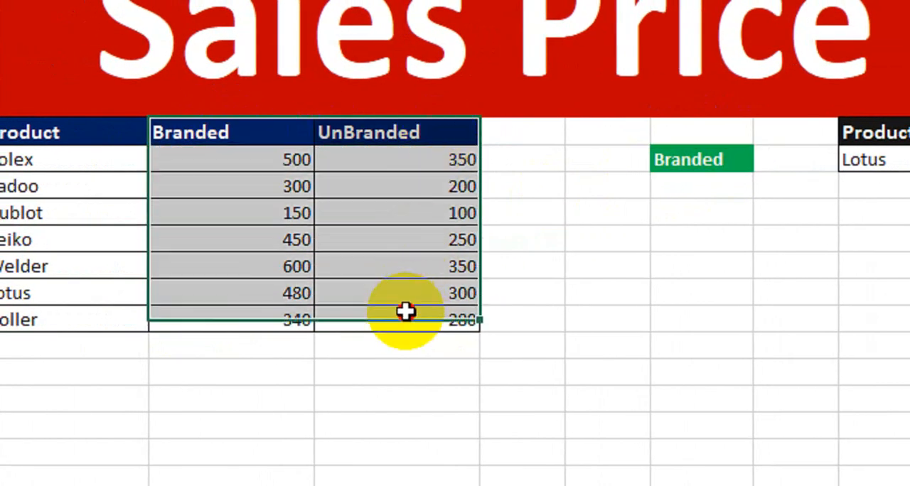
{"action": "left_click", "coordinate": [630, 218]}
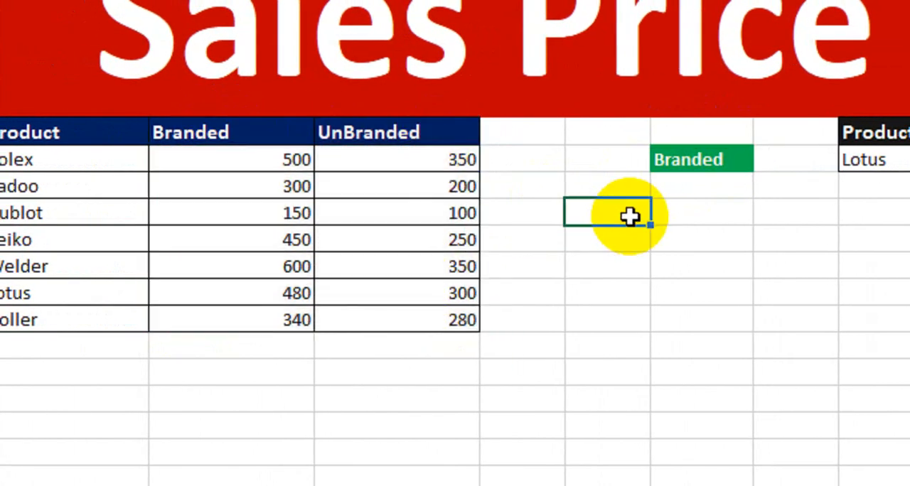
{"action": "left_click", "coordinate": [690, 159]}
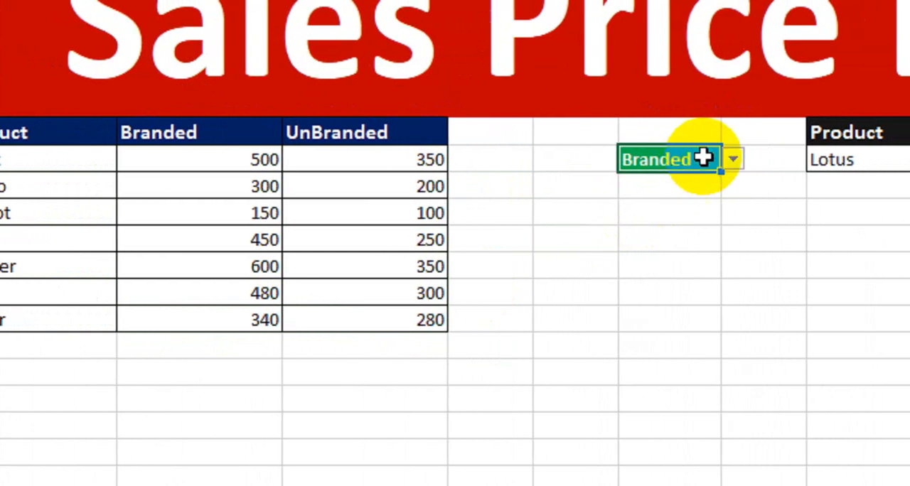
{"action": "left_click", "coordinate": [765, 160]}
{"action": "left_click", "coordinate": [706, 236]}
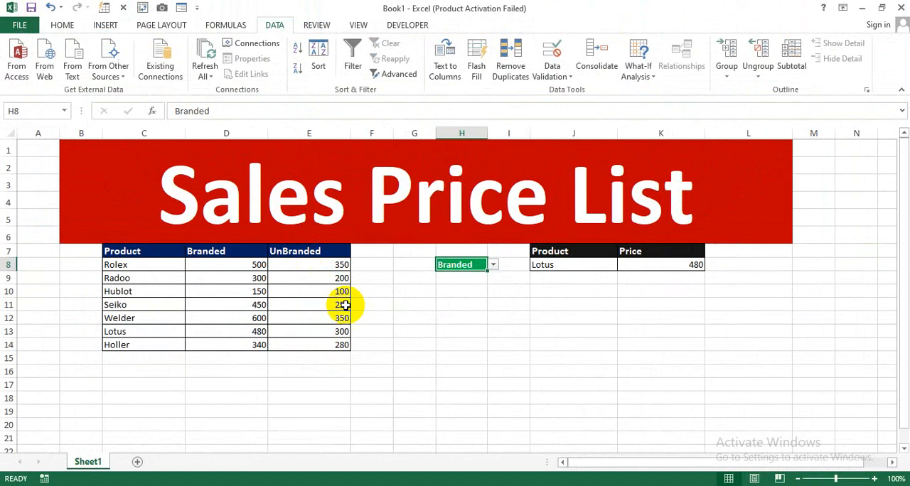
{"action": "left_click", "coordinate": [516, 364]}
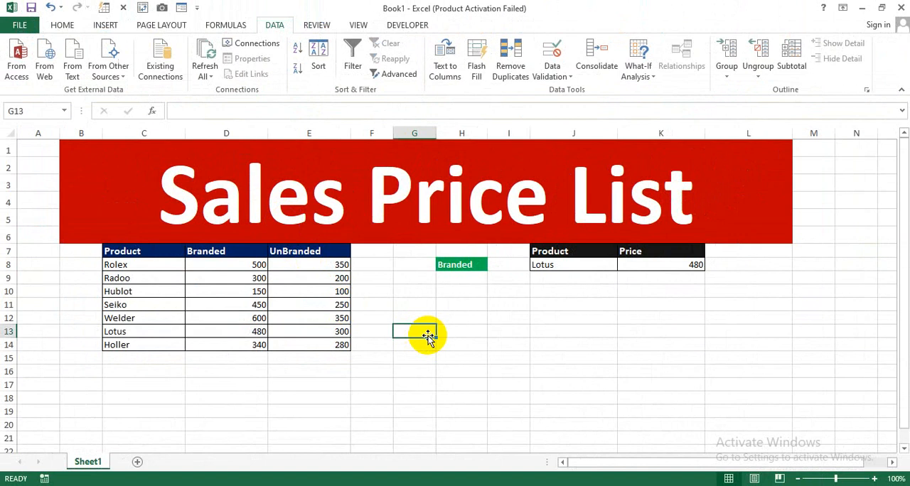